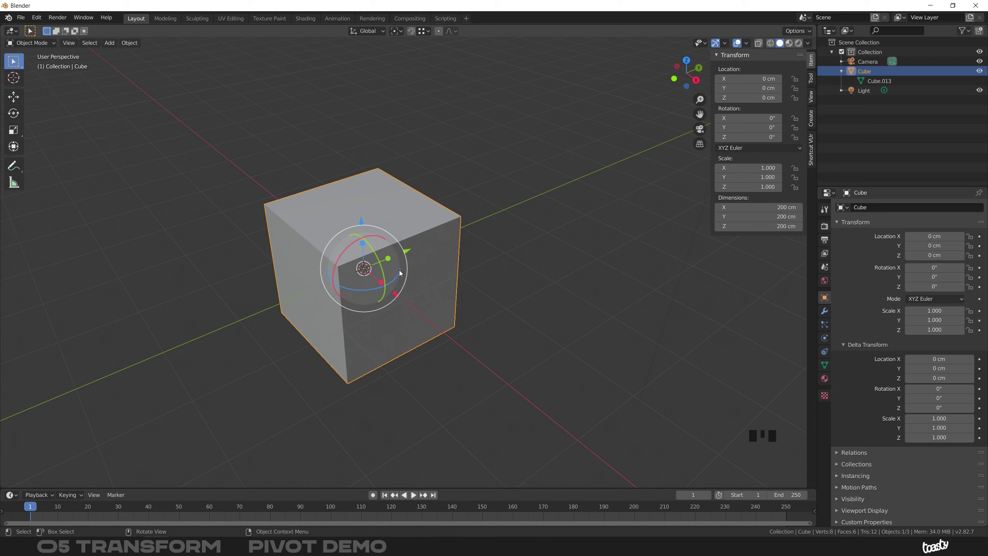
# Restrict transforms to object origins only and try moving the cube's origin freely.
pyautogui.press('g')
pyautogui.rightClick(396, 268)
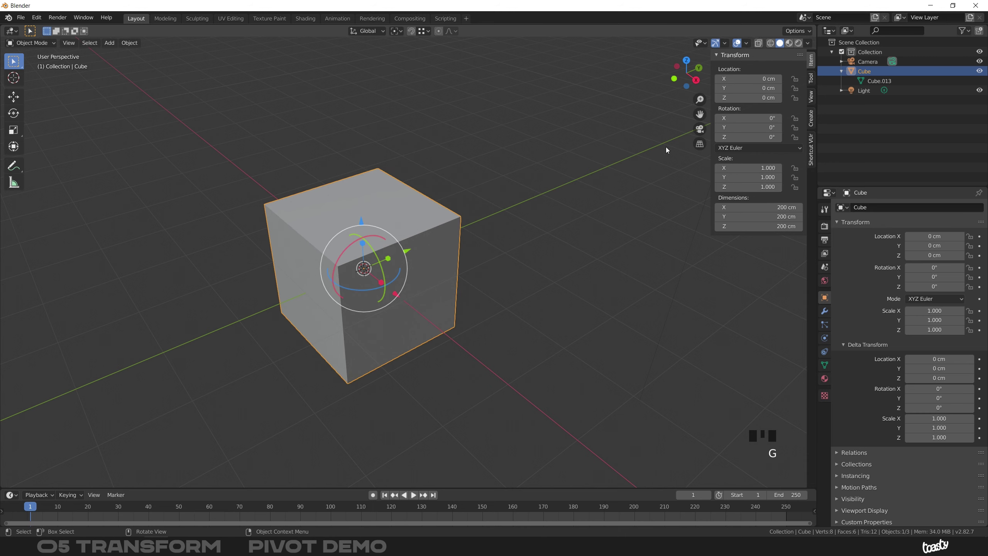
pyautogui.click(797, 31)
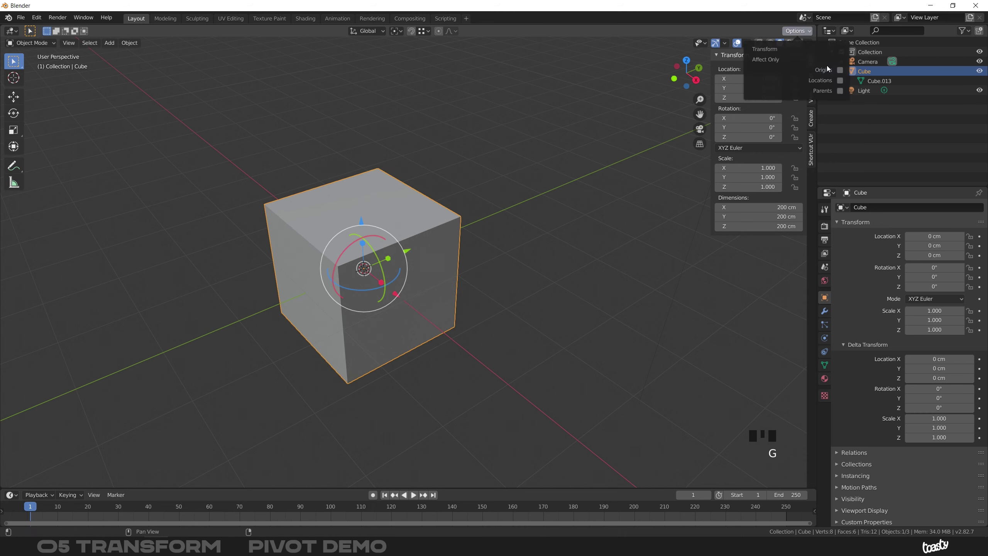
pyautogui.click(839, 71)
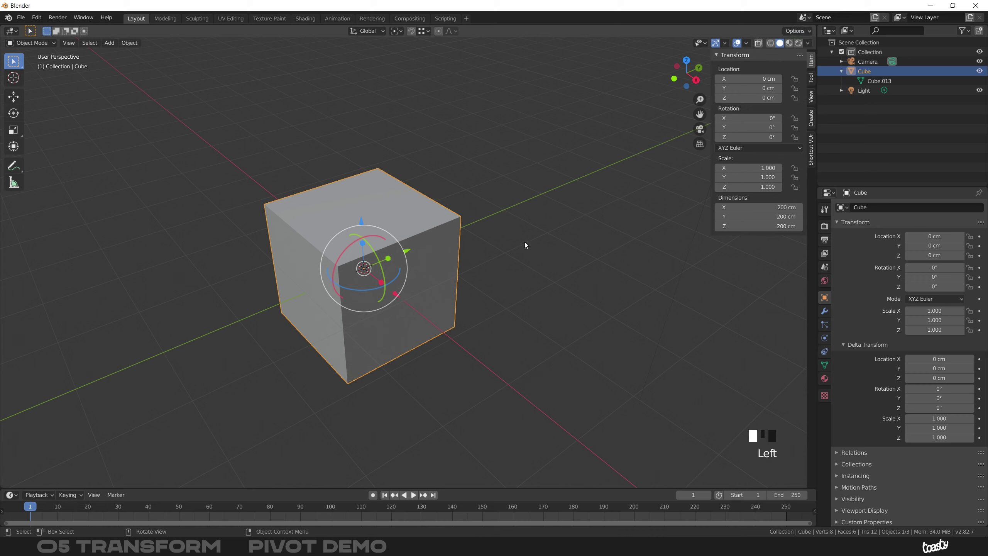
pyautogui.hotkey('ctrl', '.')
pyautogui.press('g')
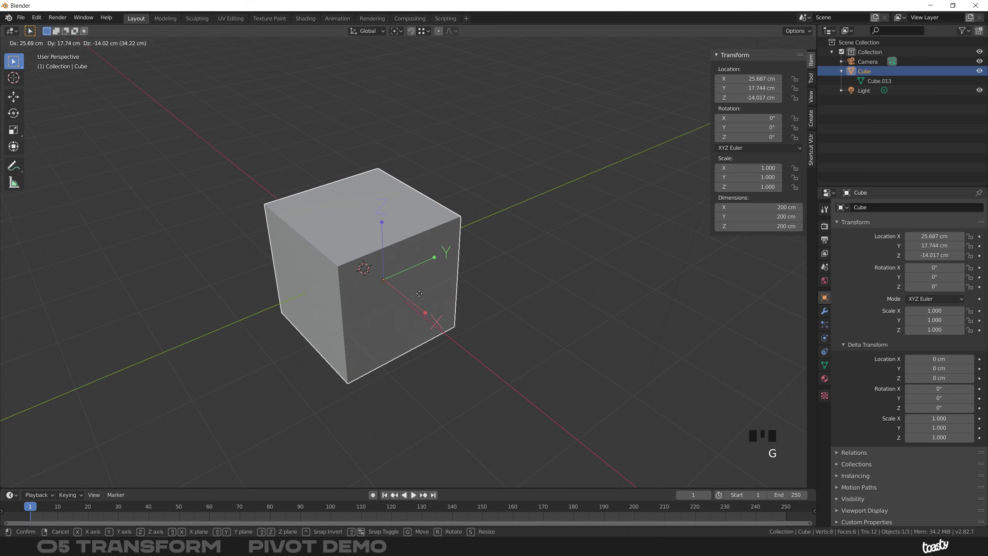
pyautogui.rightClick(408, 256)
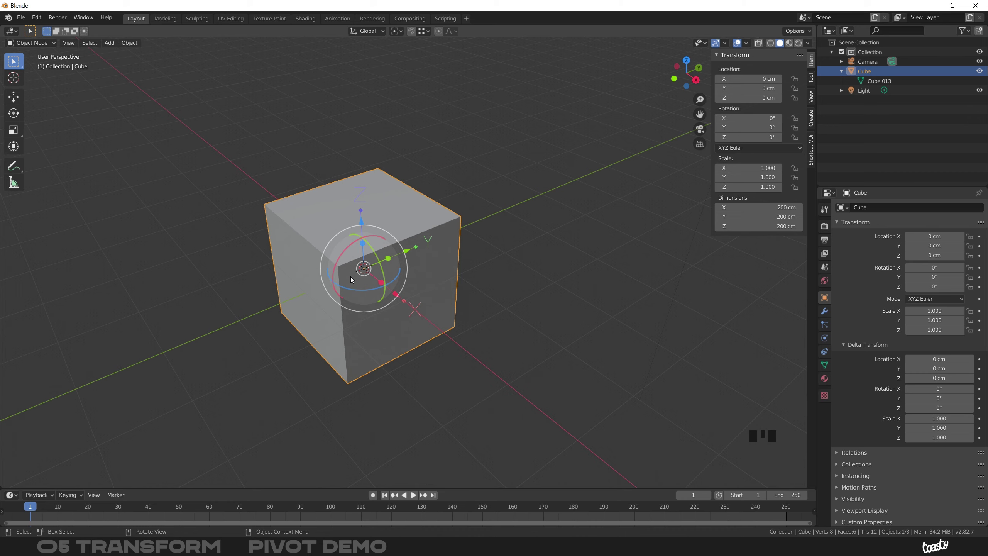
# Turn on snapping and move the cube's origin onto its upper corner at X 100 cm, Y -100 cm, Z 100 cm.
pyautogui.moveTo(363, 304); pyautogui.dragTo(381, 279, button='middle')
pyautogui.hotkey('shift', 'Tab')
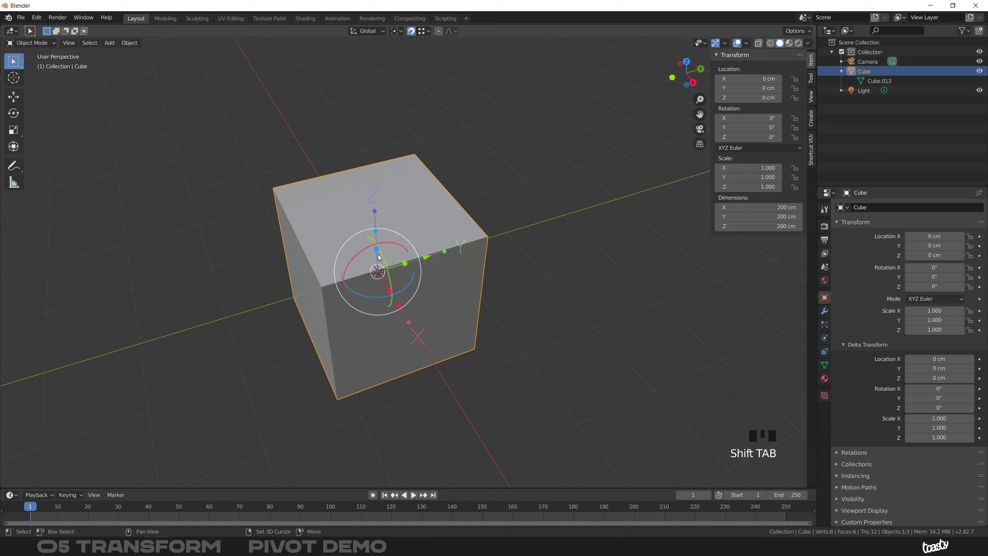
pyautogui.click(423, 31)
pyautogui.moveTo(326, 268); pyautogui.dragTo(335, 298, button='middle')
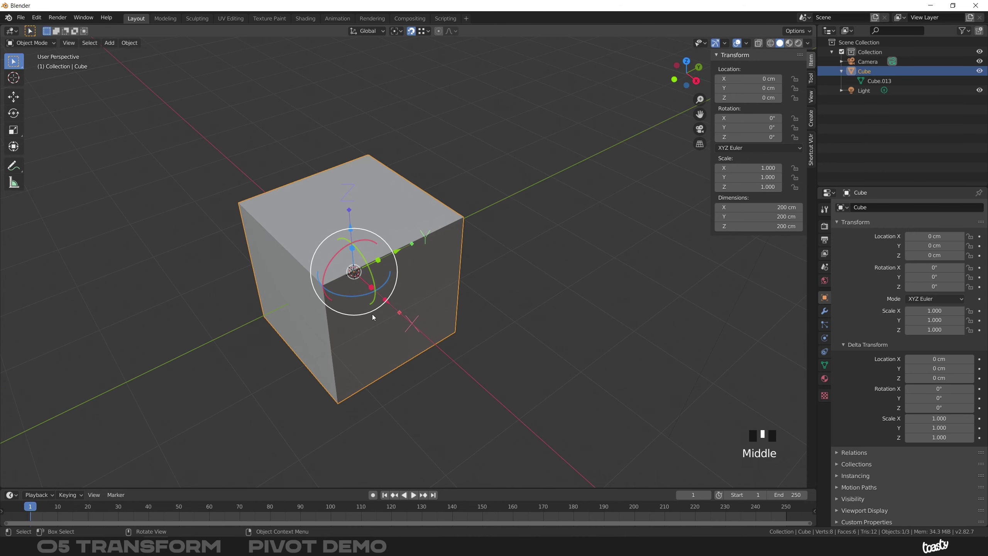
pyautogui.press('g')
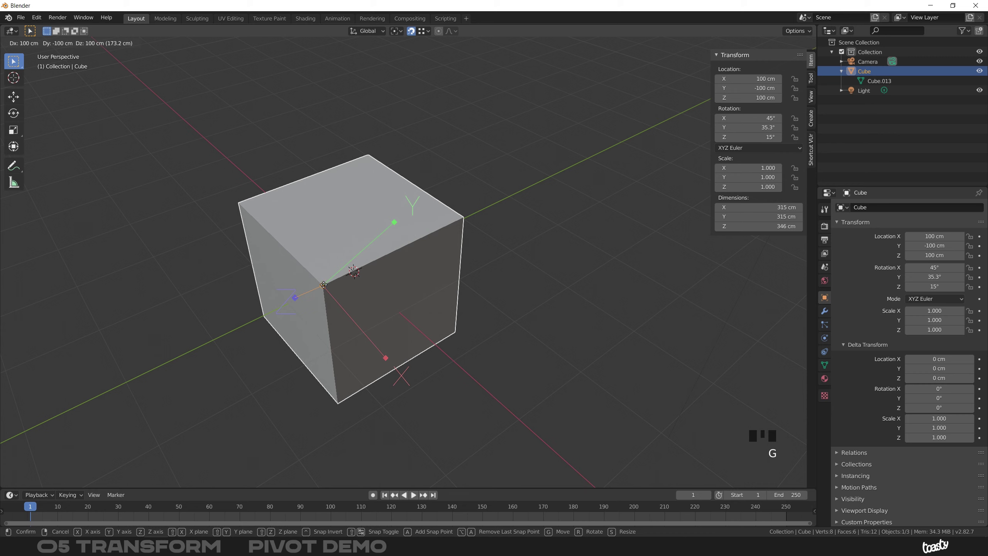
pyautogui.click(325, 285)
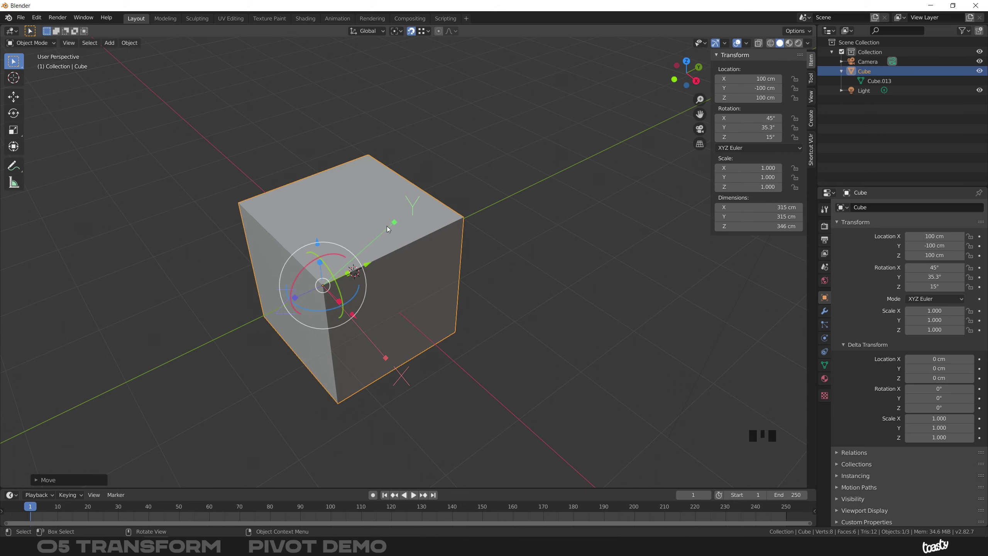
# Turn off origin-only transforms, set the transform orientation to Local, and inspect the gizmo at the cube's corner.
pyautogui.hotkey('ctrl', '.')
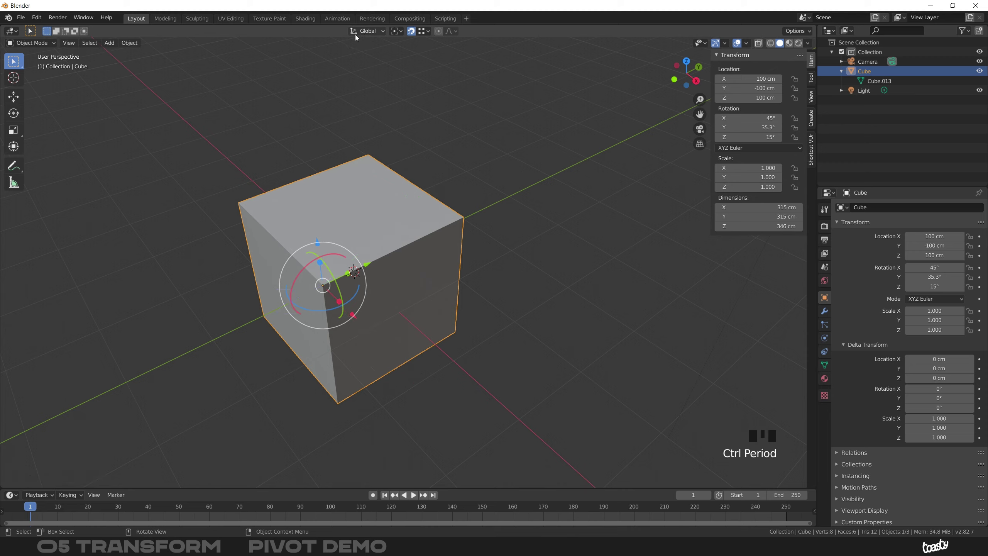
pyautogui.click(369, 30)
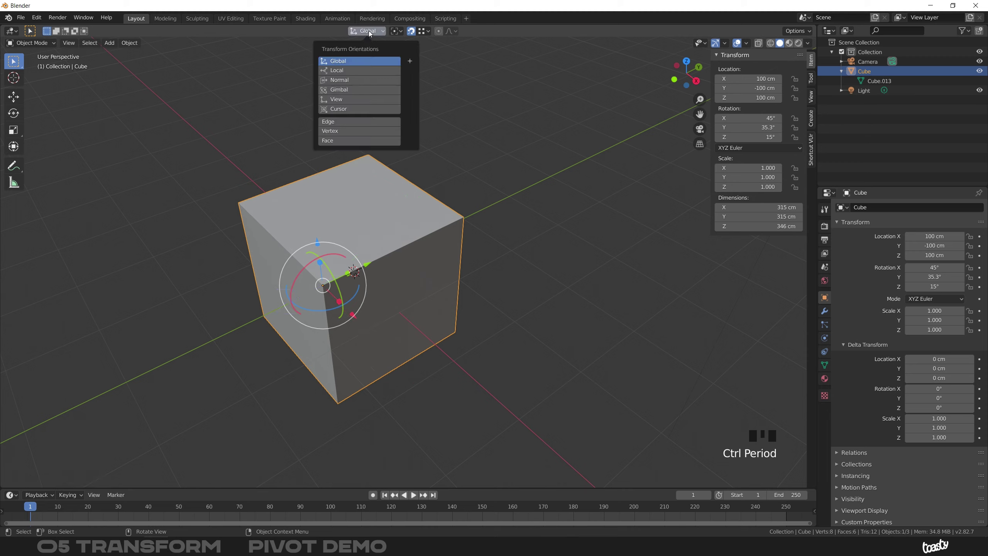
pyautogui.click(366, 70)
pyautogui.moveTo(346, 230); pyautogui.dragTo(383, 234, button='middle')
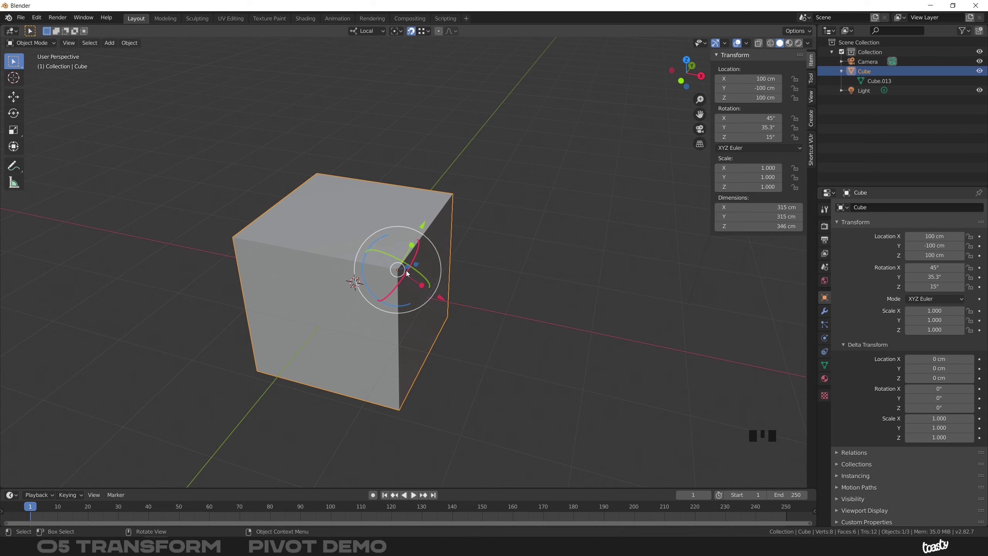
pyautogui.moveTo(400, 271); pyautogui.dragTo(300, 241, button='middle')
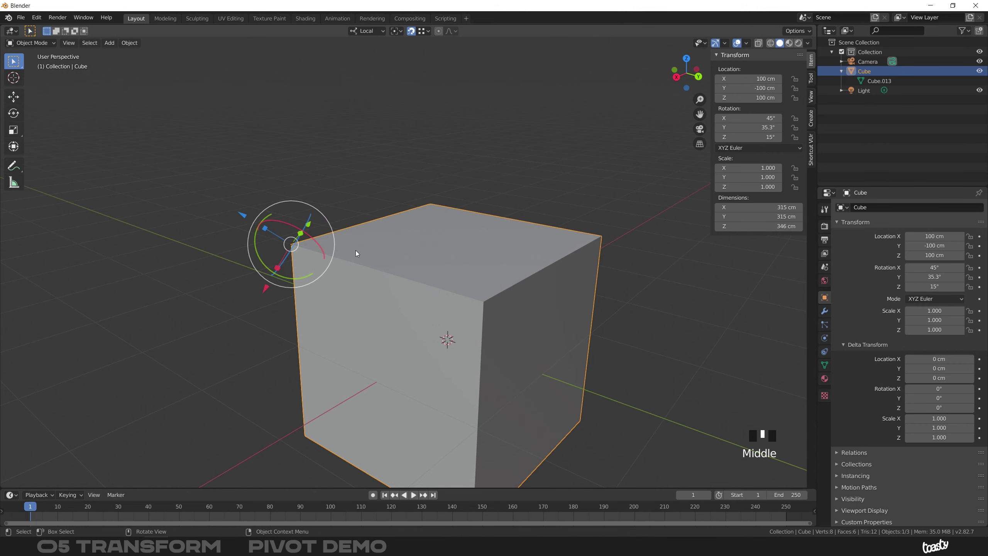
pyautogui.scroll(-3, 355, 250)
pyautogui.moveTo(416, 190); pyautogui.dragTo(380, 189, button='middle')
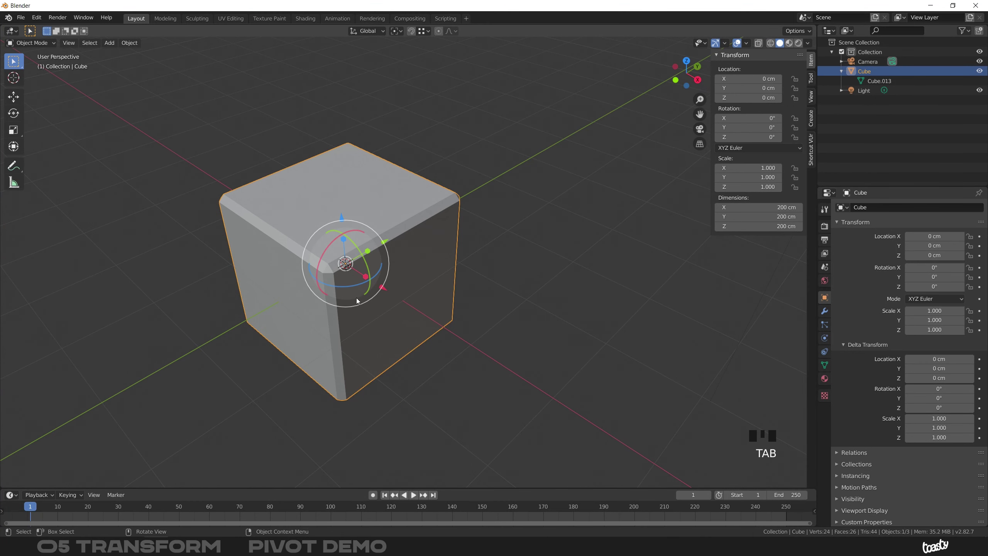
# Turn on snapping and origin-only transforms for the bevelled cube, and try moving its origin to the bevelled corner.
pyautogui.keyDown('ctrl'); pyautogui.moveTo(357, 300); pyautogui.dragTo(408, 274, button='middle'); pyautogui.keyUp('ctrl')
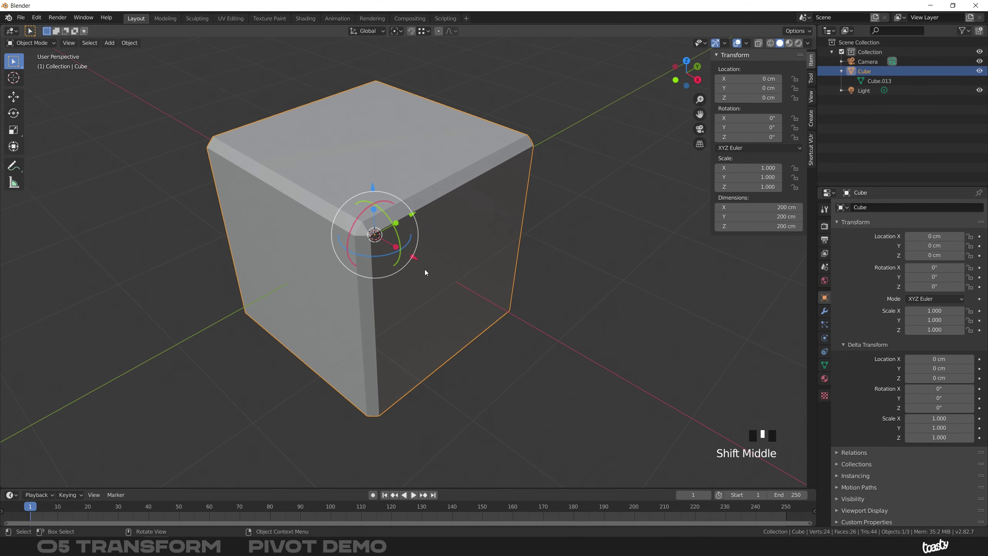
pyautogui.moveTo(403, 225); pyautogui.dragTo(395, 198, button='middle')
pyautogui.click(410, 31)
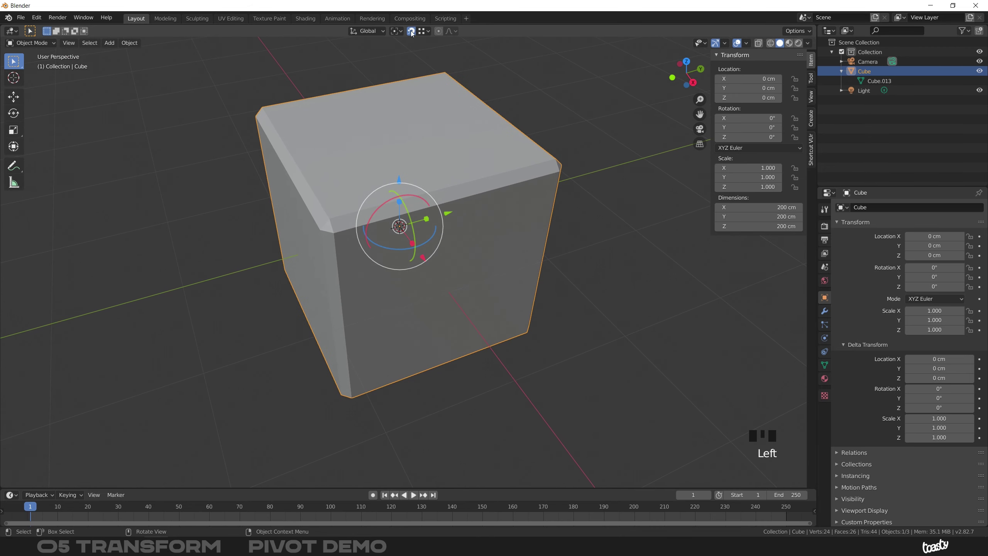
pyautogui.press('g')
pyautogui.rightClick(348, 237)
pyautogui.moveTo(347, 237); pyautogui.dragTo(394, 215, button='middle')
pyautogui.hotkey('ctrl', '.')
pyautogui.press('g')
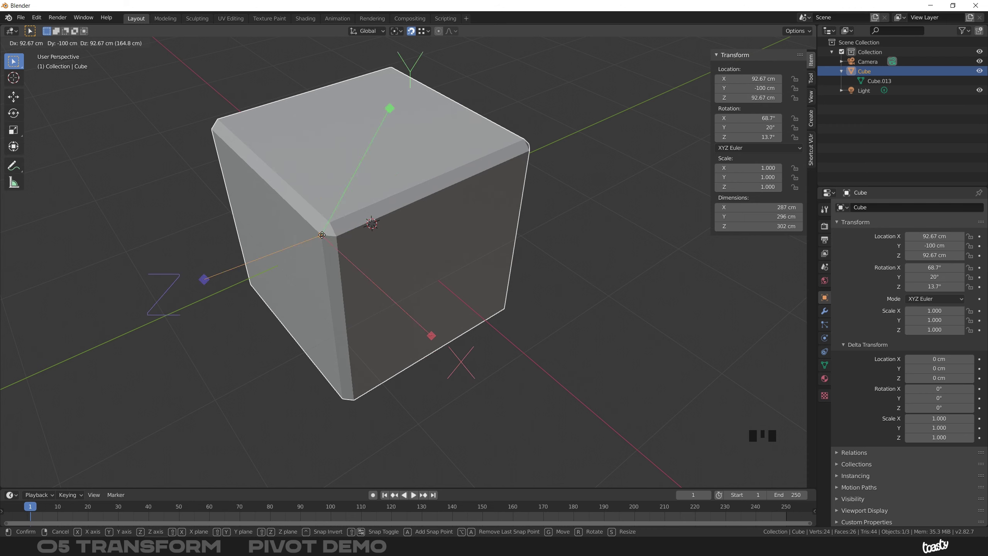
pyautogui.rightClick(332, 235)
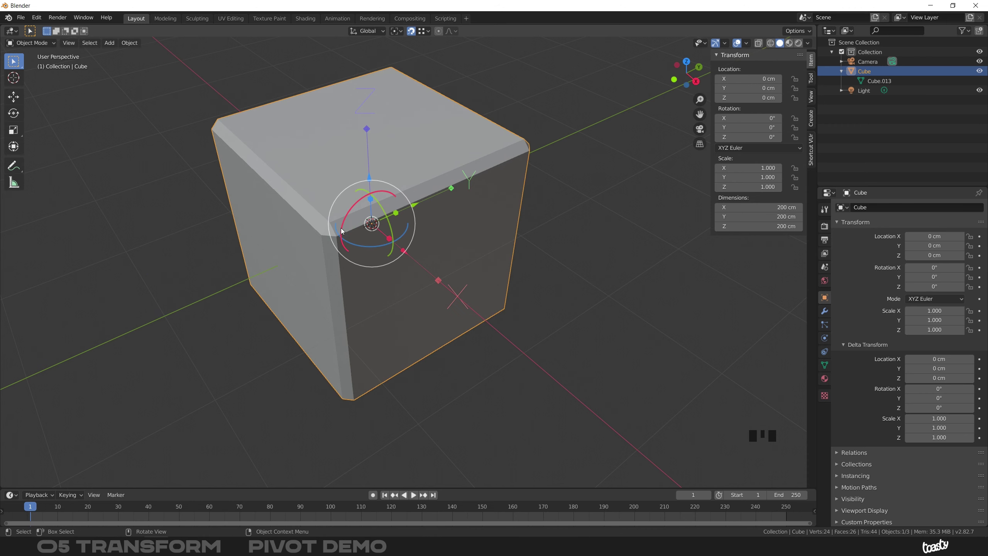
# Set snapping to Face and move the origin onto the triangular corner face at about X 94.7, Y -95.3, Z 95.3 cm.
pyautogui.click(426, 31)
pyautogui.click(405, 90)
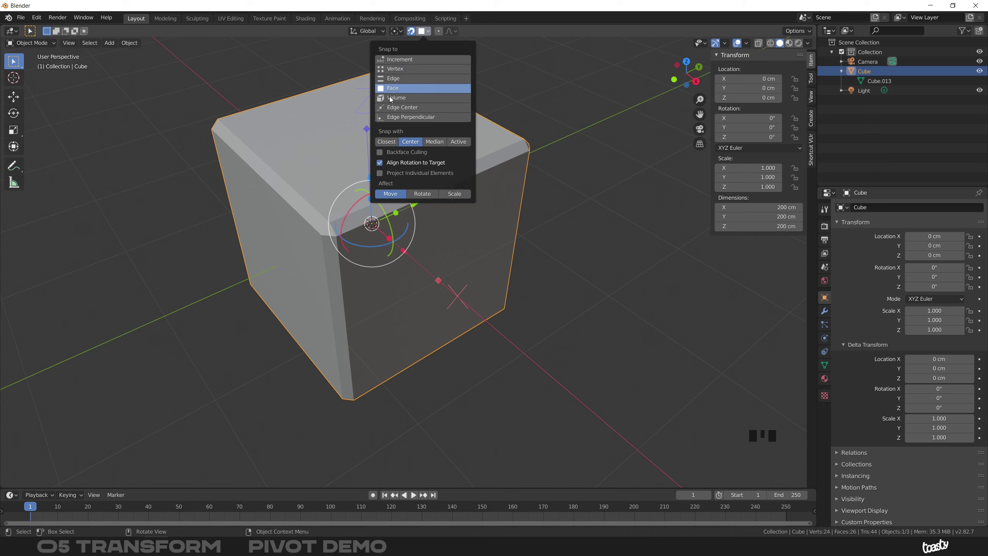
pyautogui.press('g')
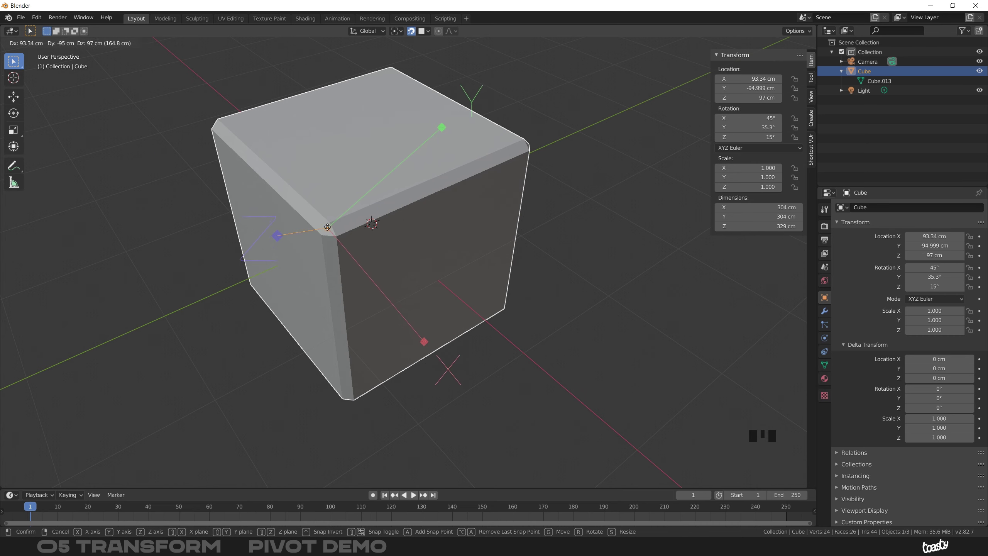
pyautogui.click(330, 230)
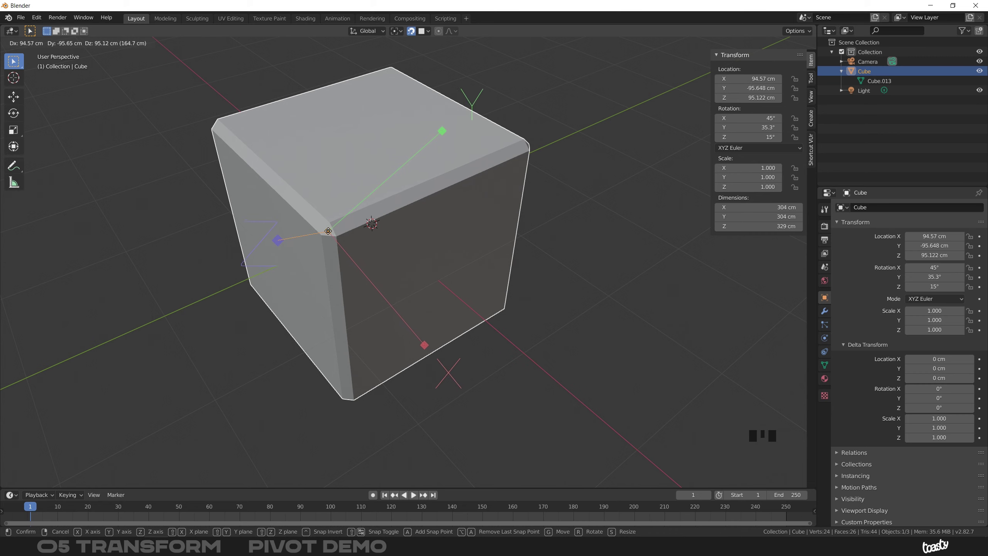
pyautogui.scroll(5, 349, 175)
pyautogui.press('g')
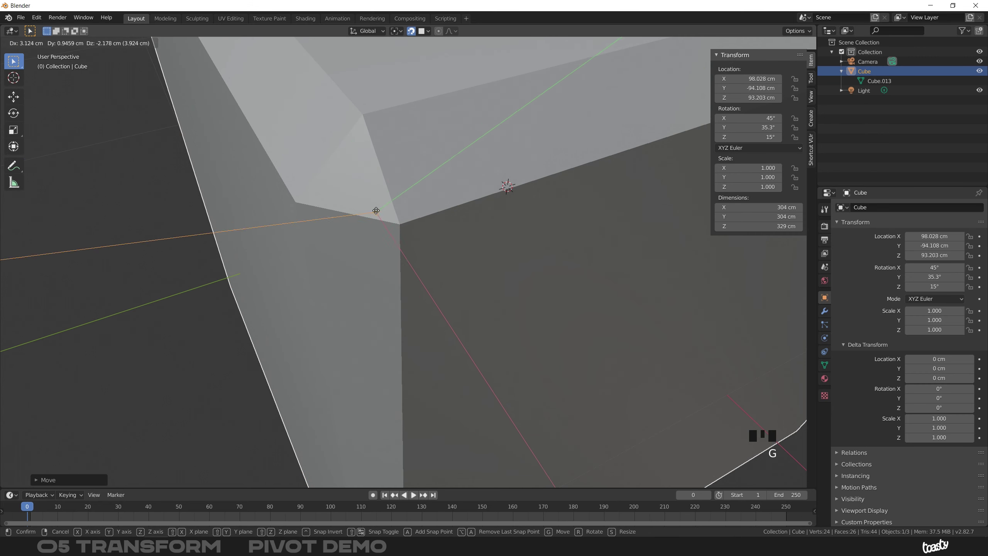
pyautogui.click(364, 148)
pyautogui.click(423, 31)
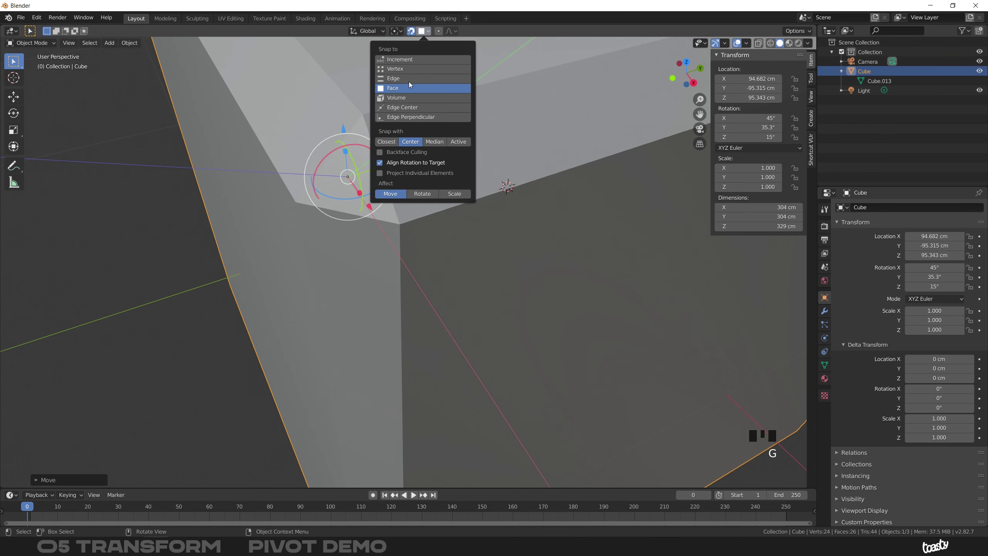
pyautogui.keyDown('ctrl'); pyautogui.moveTo(398, 139); pyautogui.dragTo(307, 245, button='middle'); pyautogui.keyUp('ctrl')
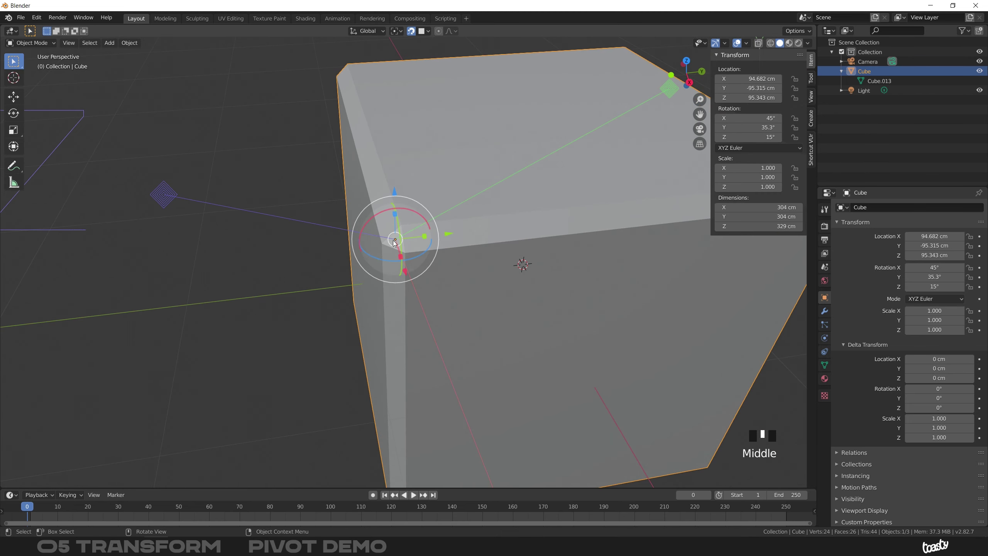
pyautogui.keyDown('ctrl'); pyautogui.moveTo(399, 254); pyautogui.dragTo(403, 237, button='middle'); pyautogui.keyUp('ctrl')
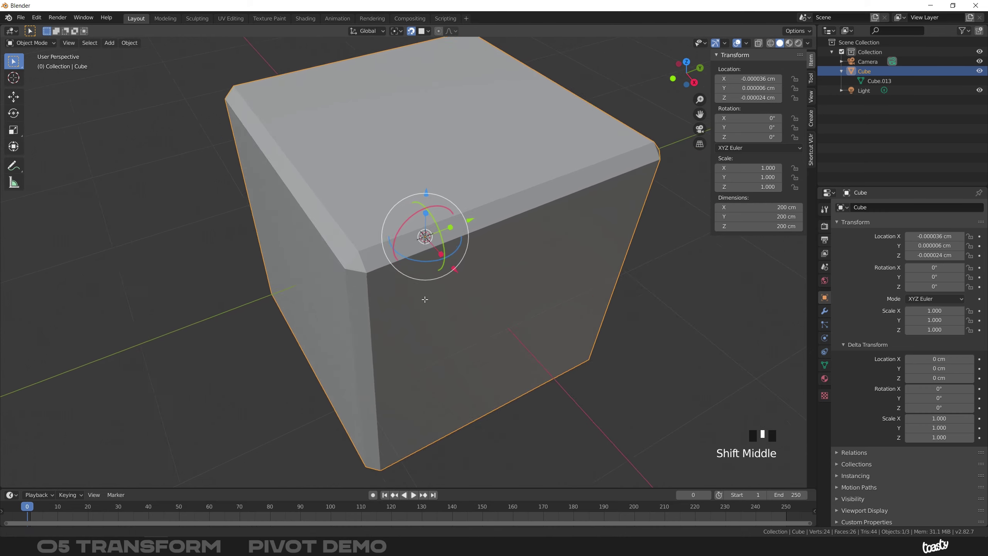
# Enter Edit Mode on the bevelled cube and select the small triangular face at its upper corner.
pyautogui.keyDown('ctrl'); pyautogui.moveTo(448, 269); pyautogui.dragTo(362, 253, button='middle'); pyautogui.keyUp('ctrl')
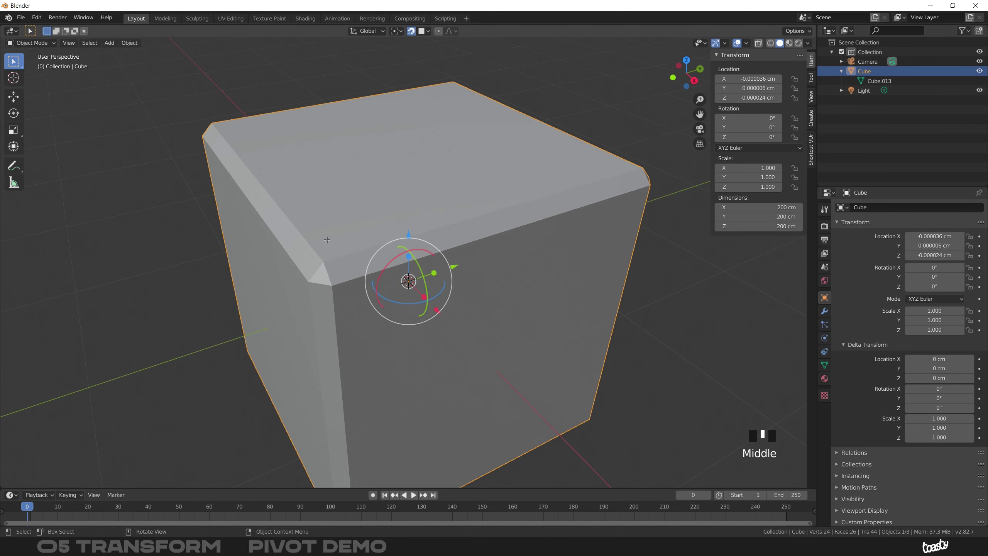
pyautogui.keyDown('shift'); pyautogui.moveTo(323, 268); pyautogui.dragTo(358, 233, button='middle'); pyautogui.keyUp('shift')
pyautogui.click(358, 233)
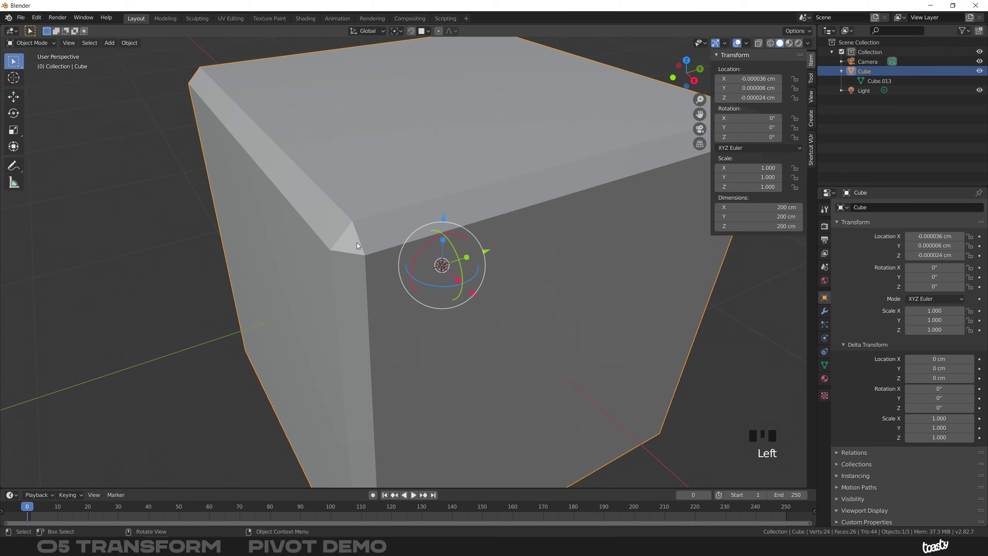
pyautogui.press('Tab')
pyautogui.keyDown('ctrl'); pyautogui.moveTo(356, 244); pyautogui.dragTo(355, 219, button='middle'); pyautogui.keyUp('ctrl')
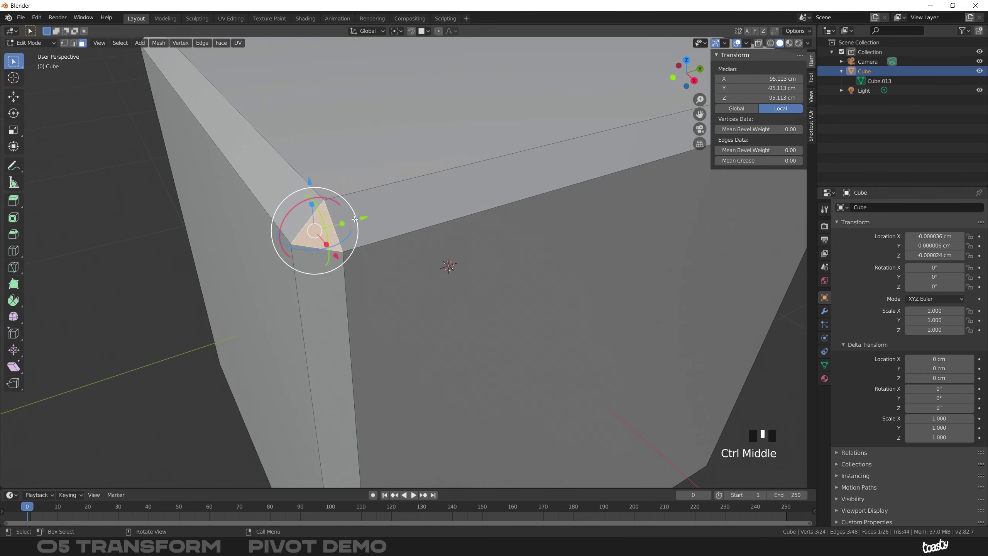
pyautogui.click(363, 216)
pyautogui.click(309, 245)
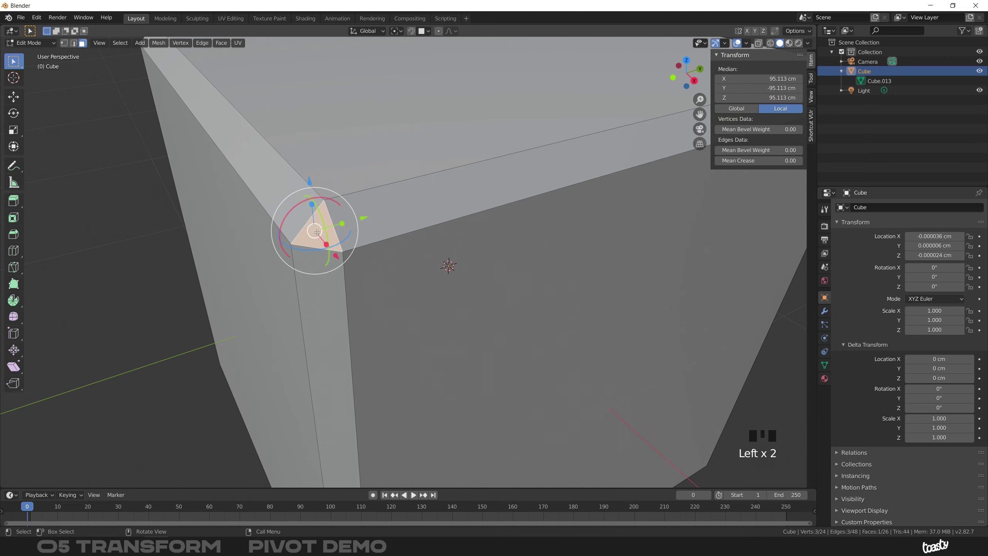
# Set the transform pivot point to Bounding Box Center and inspect the gizmo relative to the triangular face.
pyautogui.keyDown('ctrl'); pyautogui.moveTo(317, 232); pyautogui.dragTo(371, 214, button='middle'); pyautogui.keyUp('ctrl')
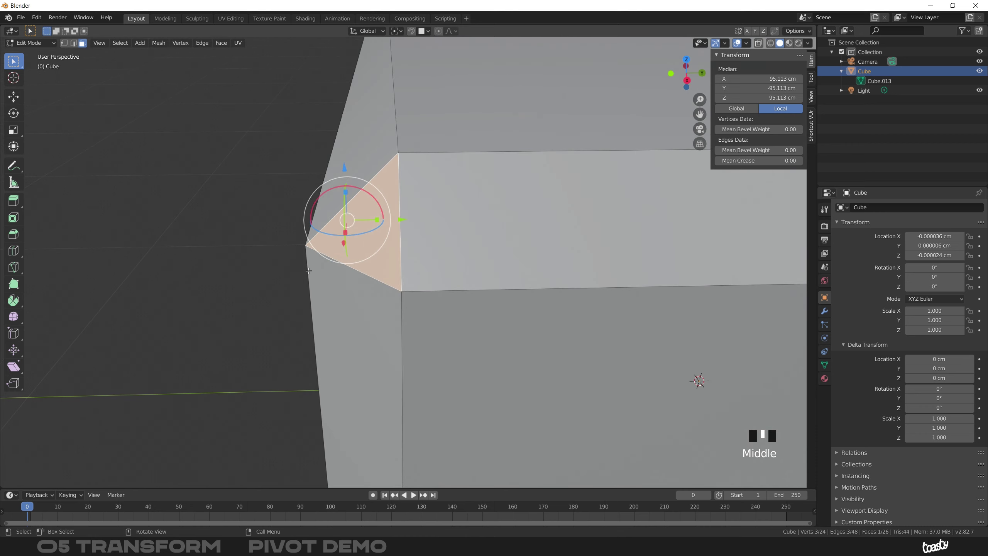
pyautogui.keyDown('ctrl'); pyautogui.moveTo(397, 157); pyautogui.dragTo(357, 204, button='middle'); pyautogui.keyUp('ctrl')
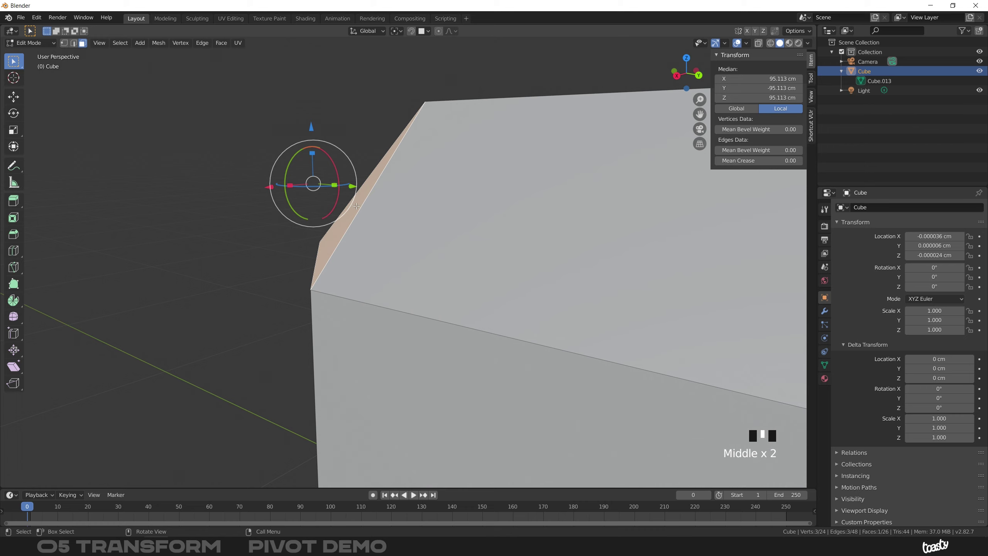
pyautogui.click(400, 32)
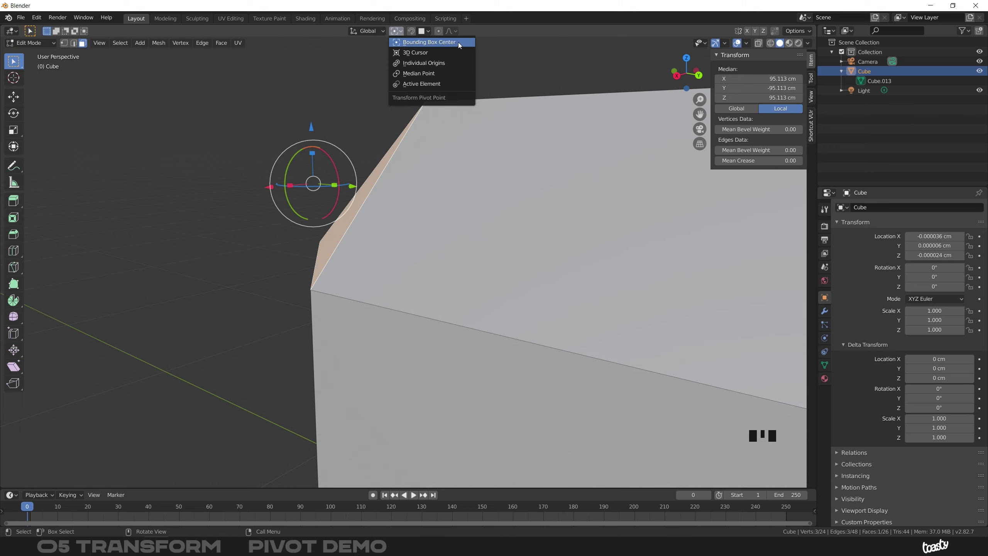
pyautogui.click(446, 43)
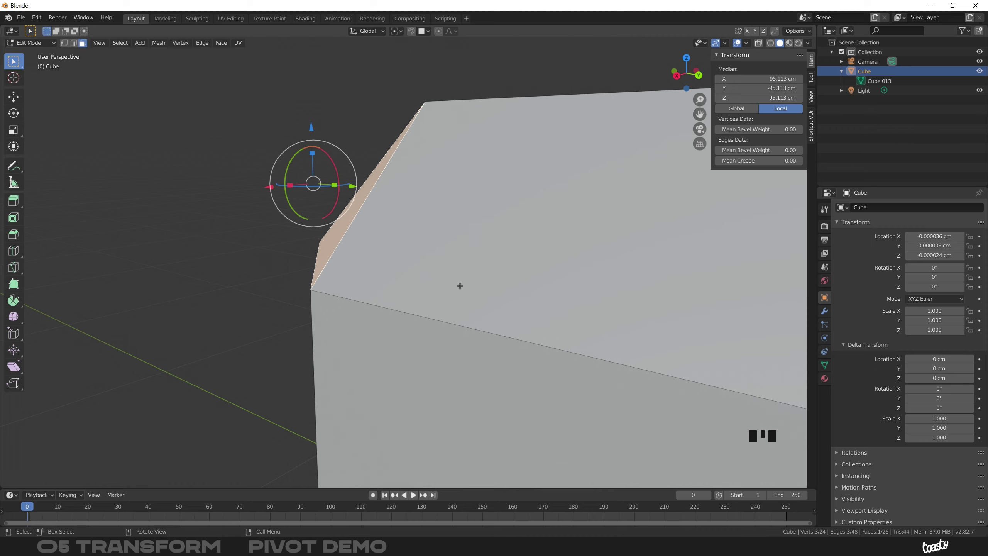
pyautogui.moveTo(382, 183)
pyautogui.mouseDown(button='middle')
pyautogui.moveTo(342, 408)
pyautogui.moveTo(388, 176)
pyautogui.mouseUp(button='middle')
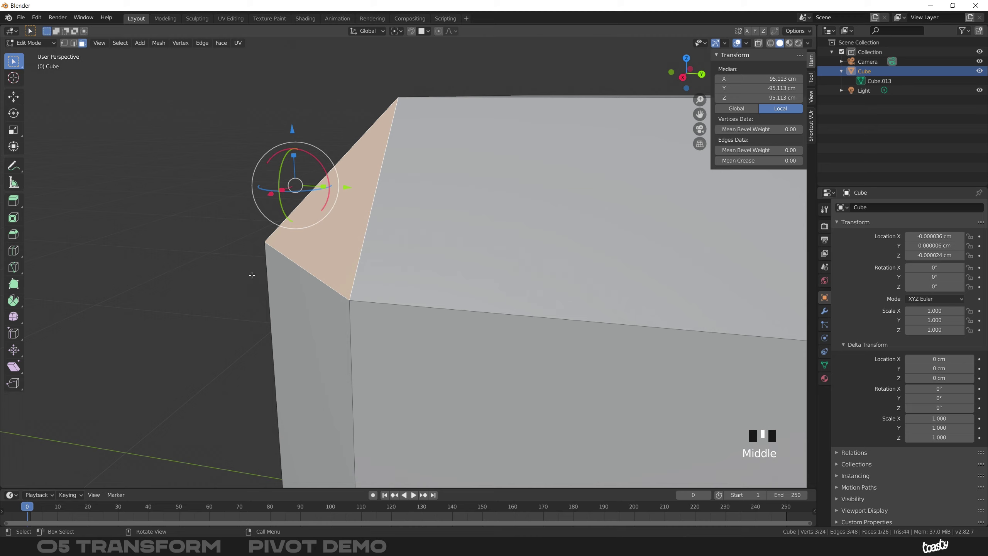
pyautogui.moveTo(307, 191); pyautogui.dragTo(375, 182, button='middle')
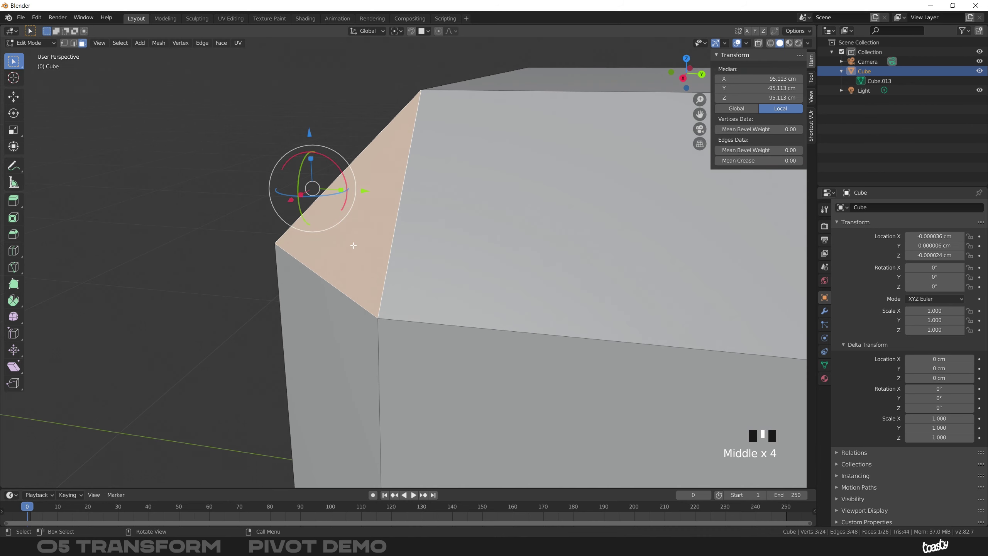
# Set the transform pivot point to Active Element for the selected triangular corner face.
pyautogui.click(396, 32)
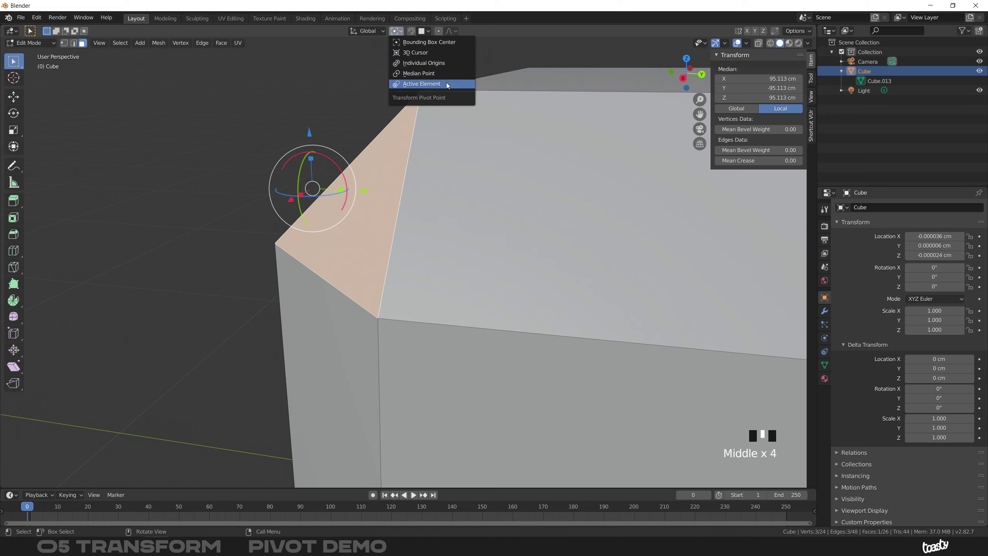
pyautogui.click(438, 87)
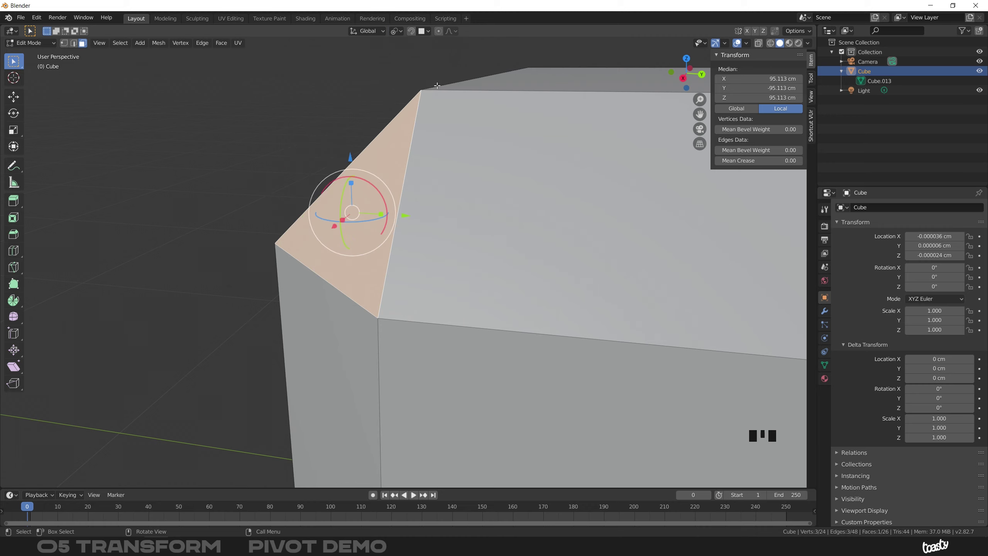
pyautogui.moveTo(367, 197)
pyautogui.mouseDown(button='middle')
pyautogui.moveTo(450, 192)
pyautogui.moveTo(387, 196)
pyautogui.mouseUp(button='middle')
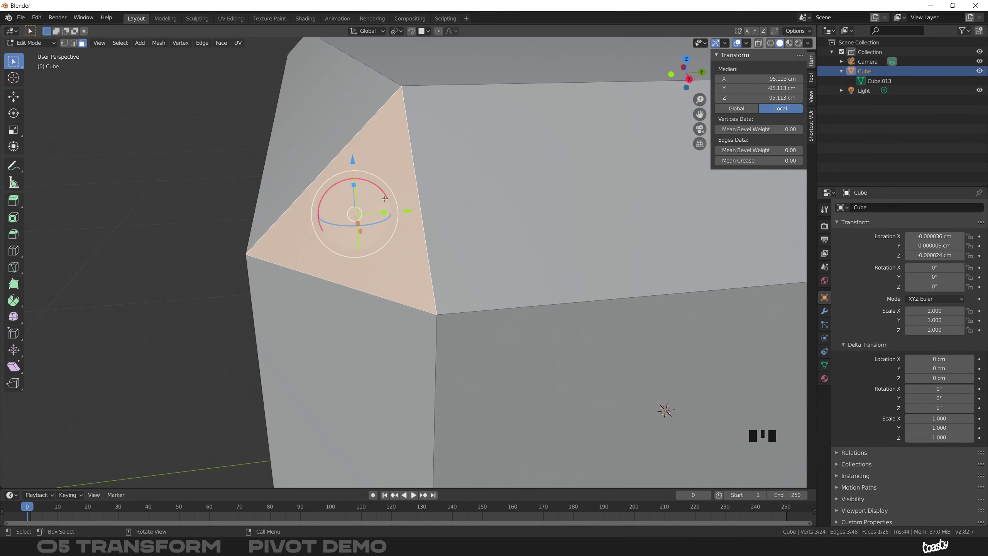
# Snap the 3D cursor to the active triangular face.
pyautogui.click(159, 43)
pyautogui.moveTo(169, 73)
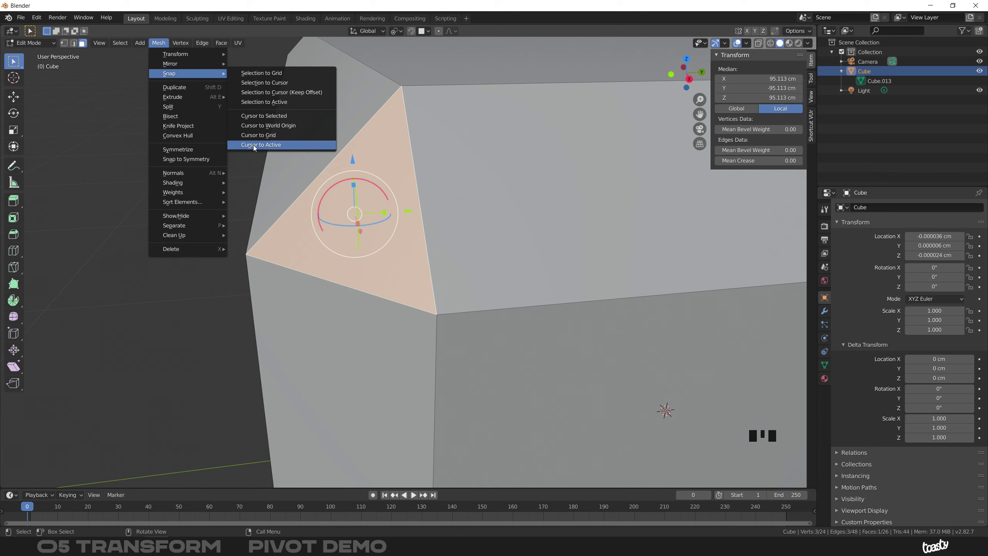
pyautogui.click(303, 145)
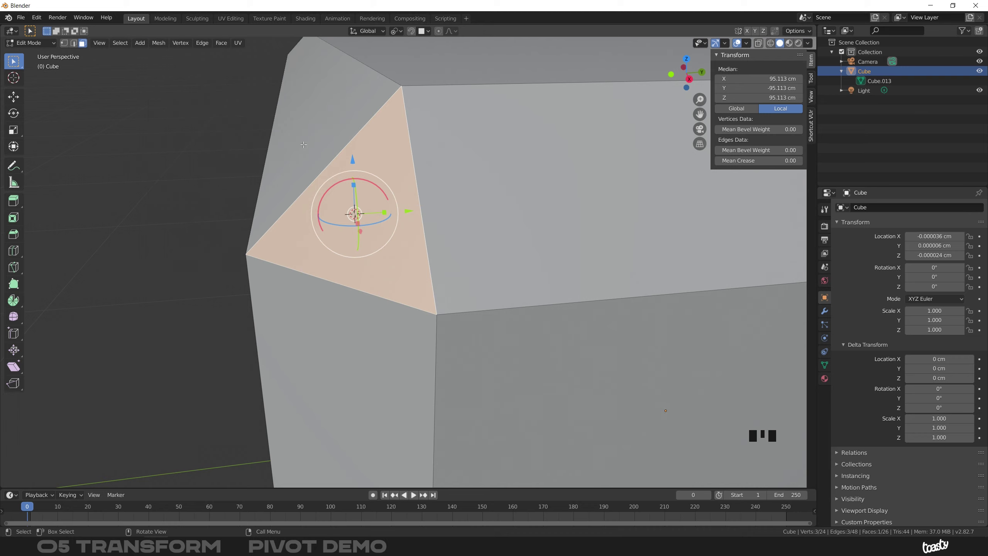
pyautogui.moveTo(391, 158)
pyautogui.mouseDown(button='middle')
pyautogui.moveTo(409, 163)
pyautogui.moveTo(396, 170)
pyautogui.mouseUp(button='middle')
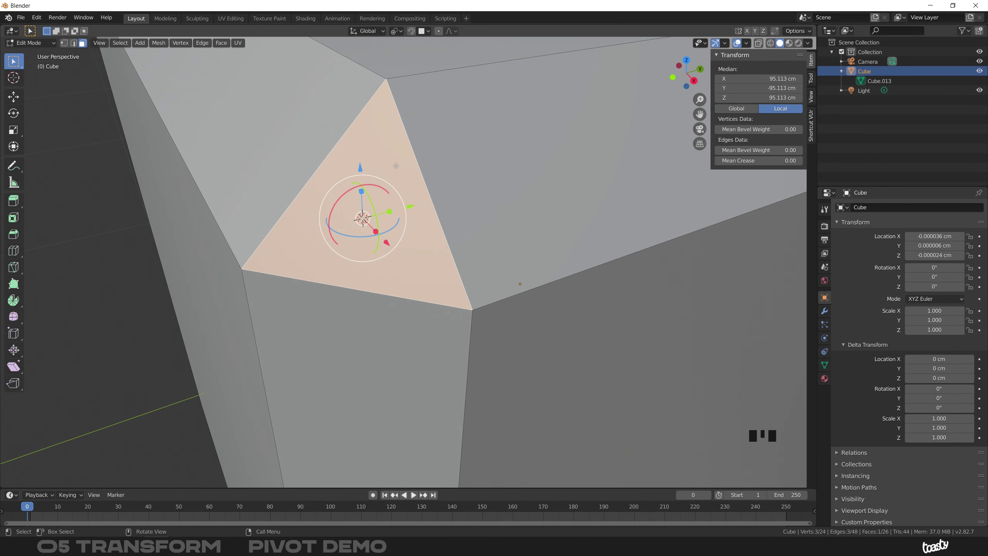
# Return to Object Mode and set the cube's origin to the 3D cursor on the bevelled corner.
pyautogui.press('Tab')
pyautogui.keyDown('ctrl'); pyautogui.moveTo(395, 156); pyautogui.dragTo(388, 183, button='middle'); pyautogui.keyUp('ctrl')
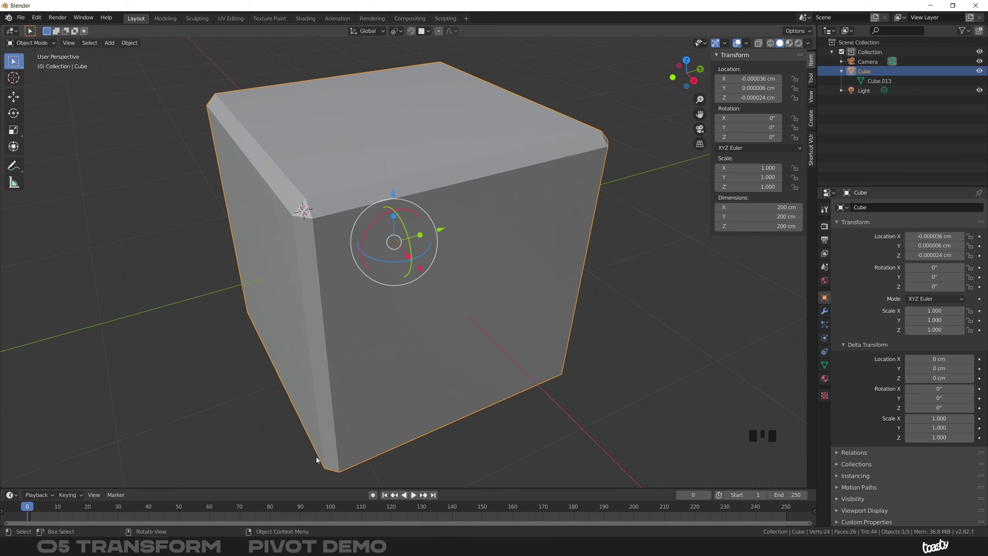
pyautogui.moveTo(306, 215)
pyautogui.mouseDown(button='middle')
pyautogui.moveTo(315, 216)
pyautogui.moveTo(297, 202)
pyautogui.moveTo(315, 210)
pyautogui.moveTo(293, 215)
pyautogui.mouseUp(button='middle')
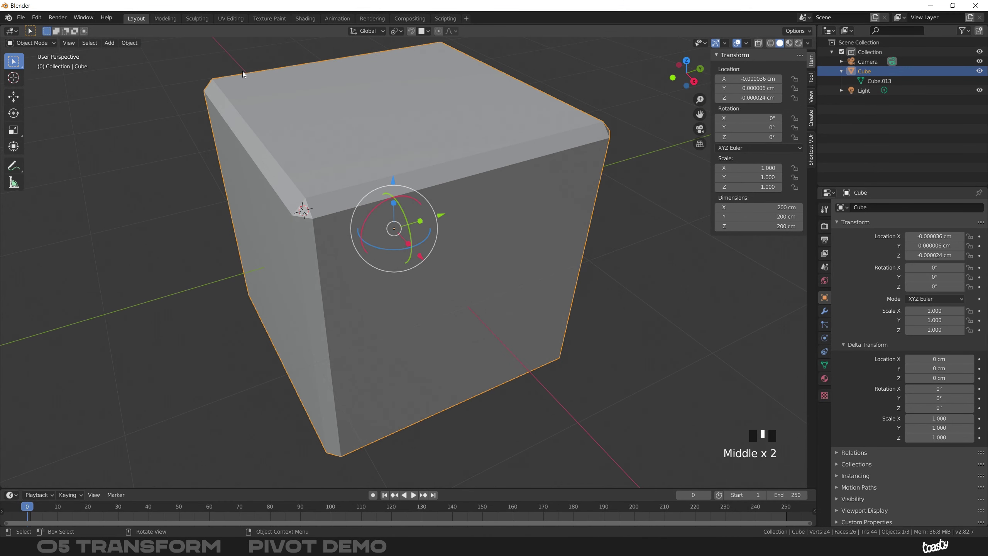
pyautogui.click(130, 43)
pyautogui.moveTo(155, 63)
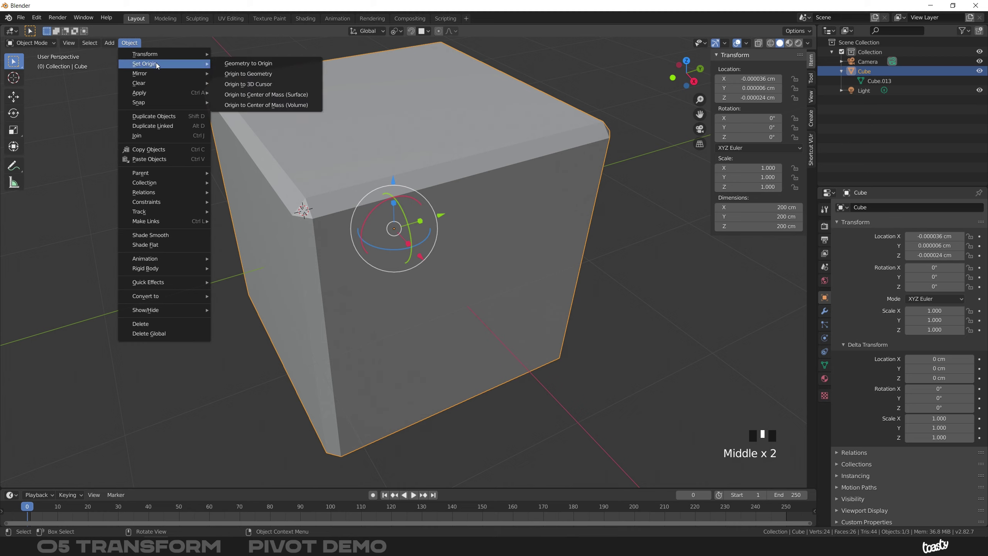
pyautogui.click(288, 85)
pyautogui.keyDown('shift'); pyautogui.moveTo(334, 225); pyautogui.dragTo(354, 206, button='middle'); pyautogui.keyUp('shift')
pyautogui.moveTo(365, 246)
pyautogui.mouseDown(button='middle')
pyautogui.moveTo(385, 224)
pyautogui.moveTo(373, 241)
pyautogui.moveTo(342, 229)
pyautogui.moveTo(351, 235)
pyautogui.mouseUp(button='middle')
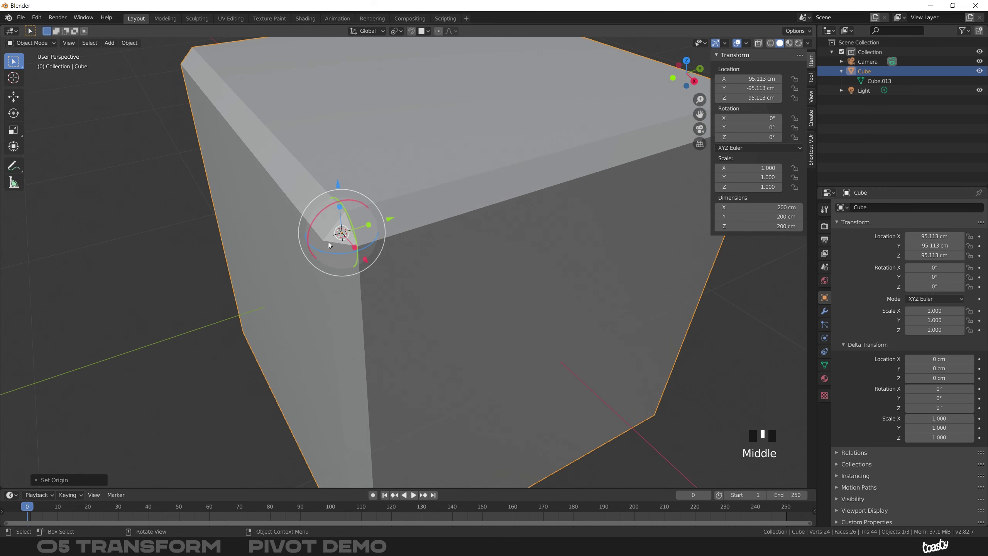
pyautogui.moveTo(360, 246); pyautogui.dragTo(362, 247, button='middle')
pyautogui.moveTo(349, 257); pyautogui.dragTo(327, 252, button='middle')
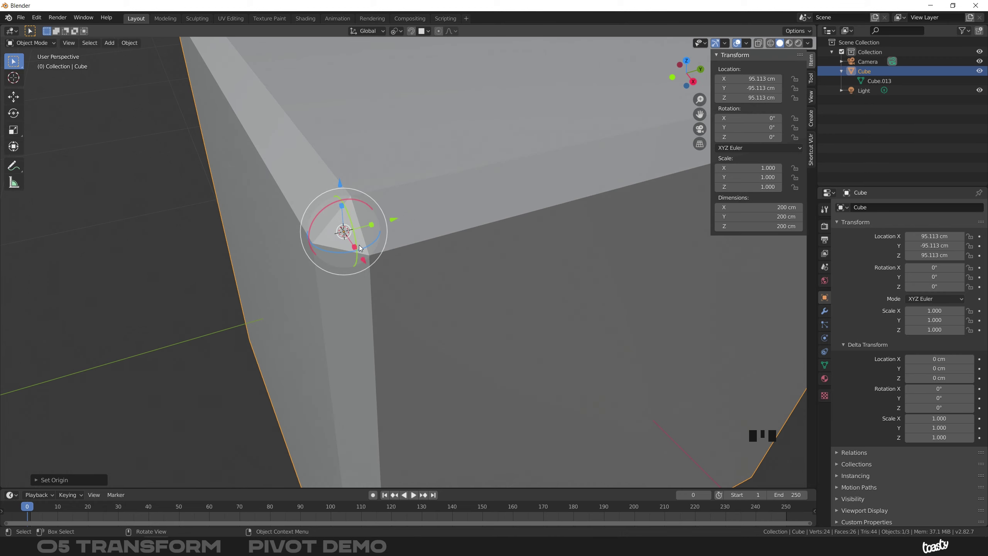
# Switch the transform orientation to Local and inspect the cube's gizmo at the bevelled corner.
pyautogui.click(381, 32)
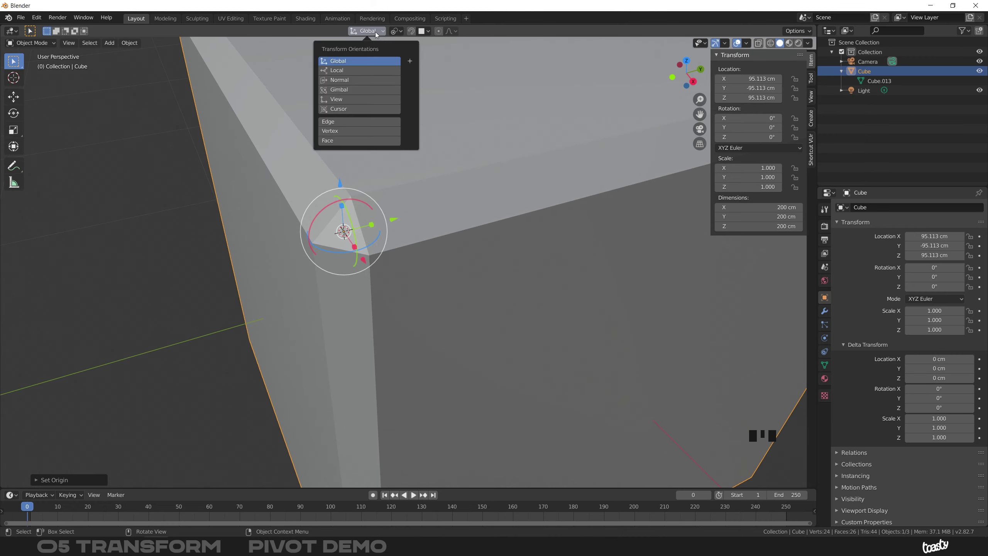
pyautogui.click(354, 70)
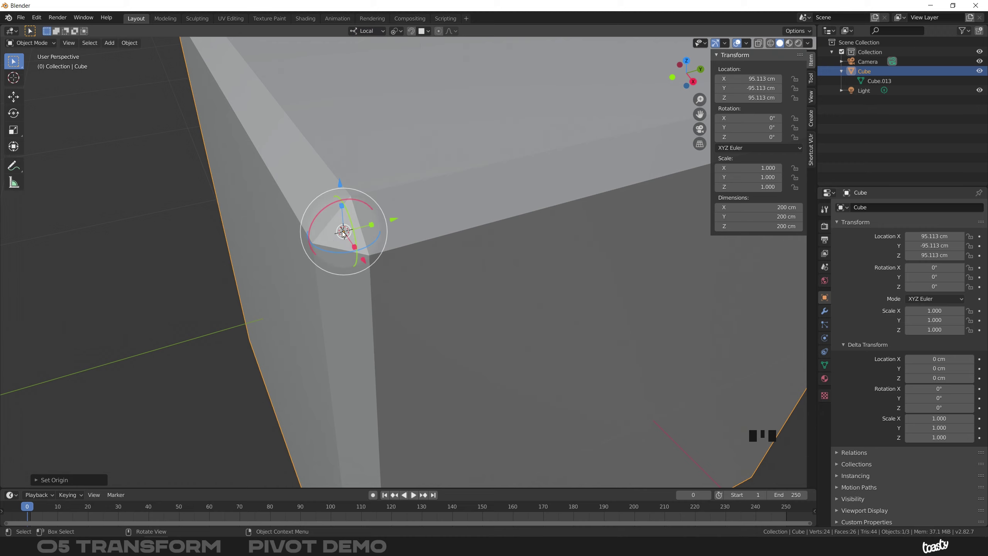
pyautogui.moveTo(358, 201); pyautogui.dragTo(431, 231, button='middle')
# Enter Edit Mode, set the transform orientation to Normal, and keep the triangular corner face selected.
pyautogui.press('Tab')
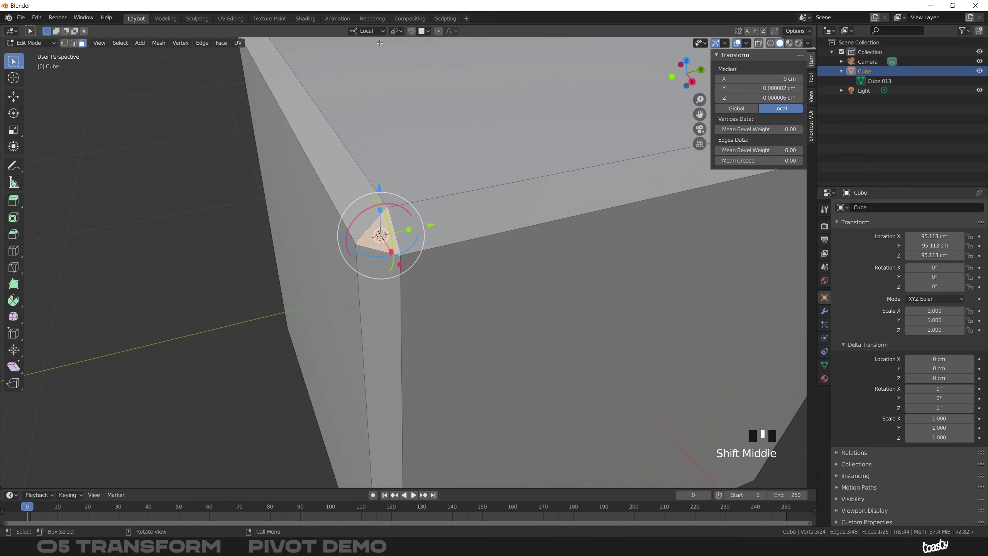
pyautogui.click(374, 31)
pyautogui.click(356, 80)
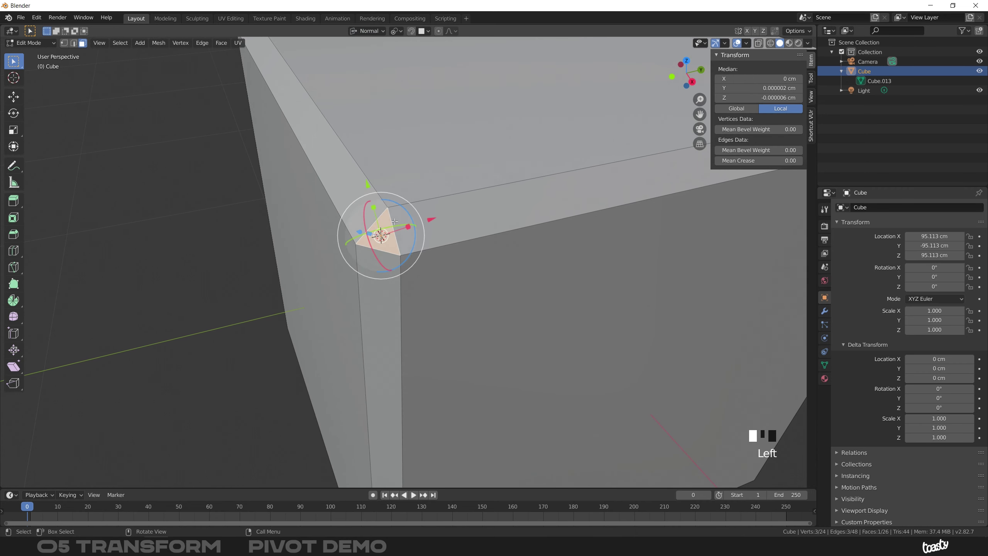
pyautogui.moveTo(436, 168); pyautogui.dragTo(250, 159, button='middle')
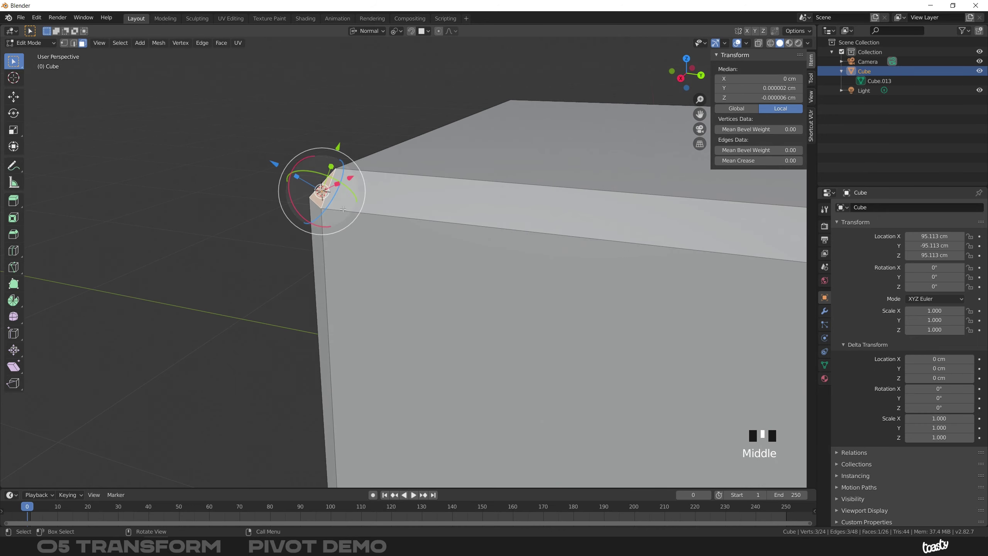
pyautogui.click(321, 192)
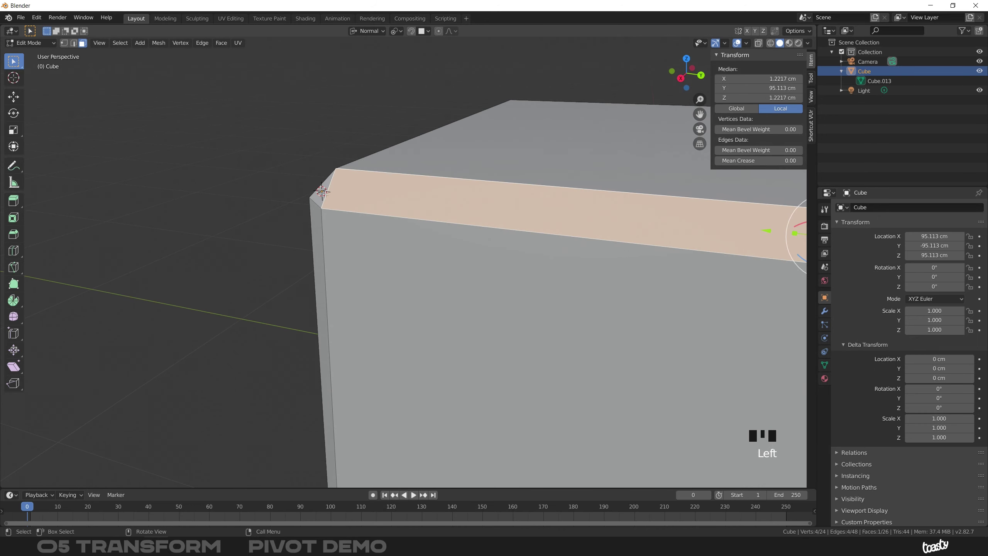
pyautogui.moveTo(321, 192); pyautogui.dragTo(327, 196, button='middle')
pyautogui.click(315, 192)
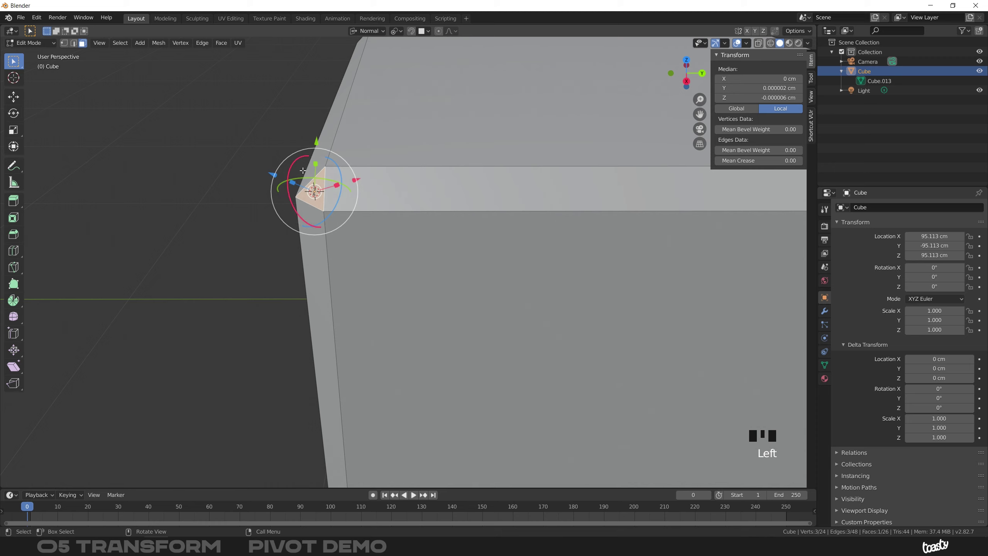
pyautogui.moveTo(316, 193); pyautogui.dragTo(366, 37, button='middle')
# Create a custom transform orientation from the triangular corner face and name it target_orientation.
pyautogui.click(369, 31)
pyautogui.click(353, 198)
pyautogui.click(376, 32)
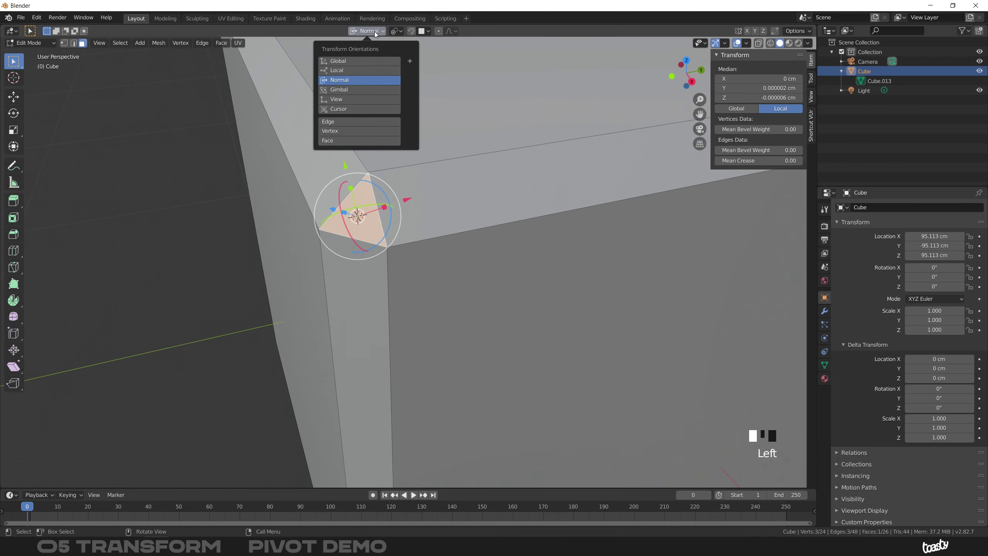
pyautogui.click(409, 61)
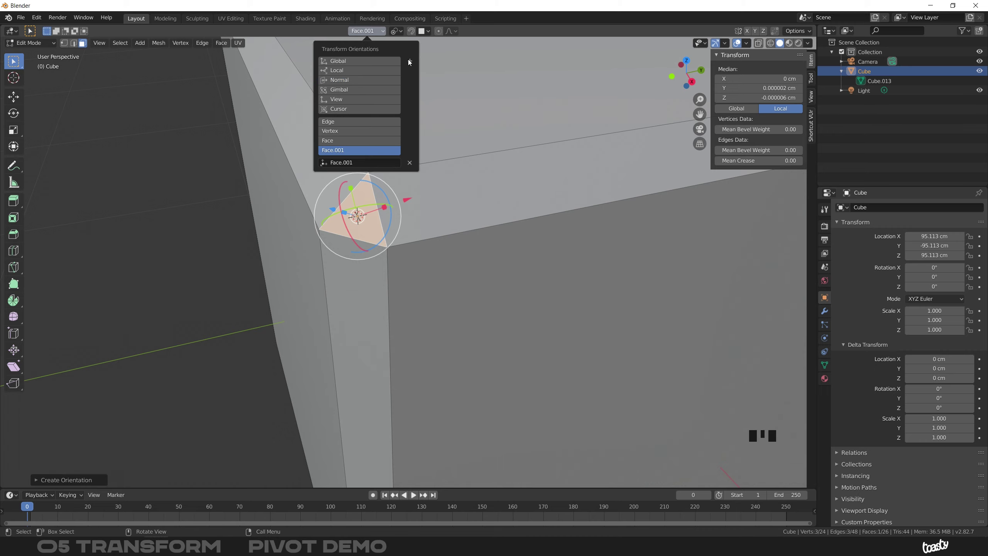
pyautogui.click(360, 163)
pyautogui.write('target_orientation')
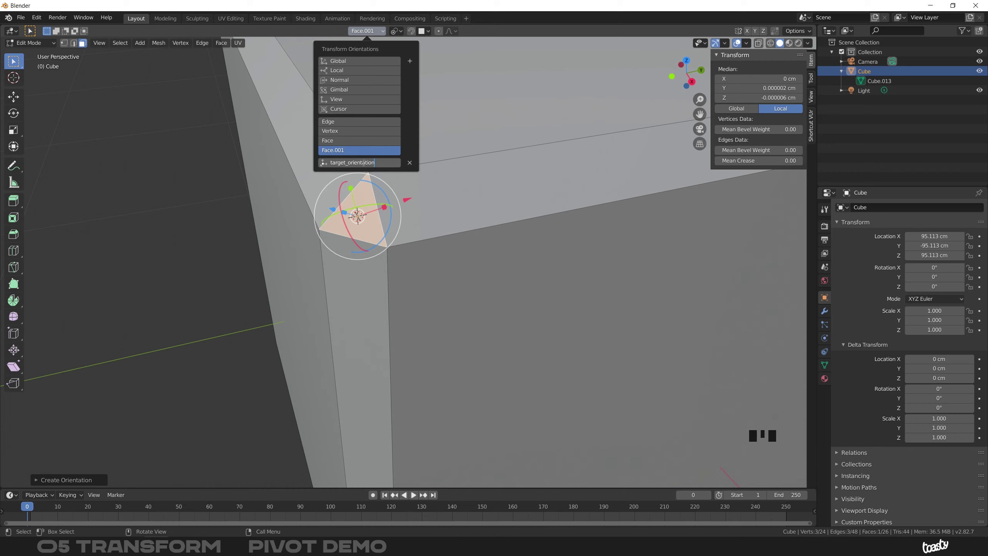
pyautogui.press('Return')
# Return to Object Mode and compare the Local orientation with target_orientation on the cube, leaving target_orientation active.
pyautogui.press('Tab')
pyautogui.moveTo(362, 162); pyautogui.dragTo(347, 163, button='middle')
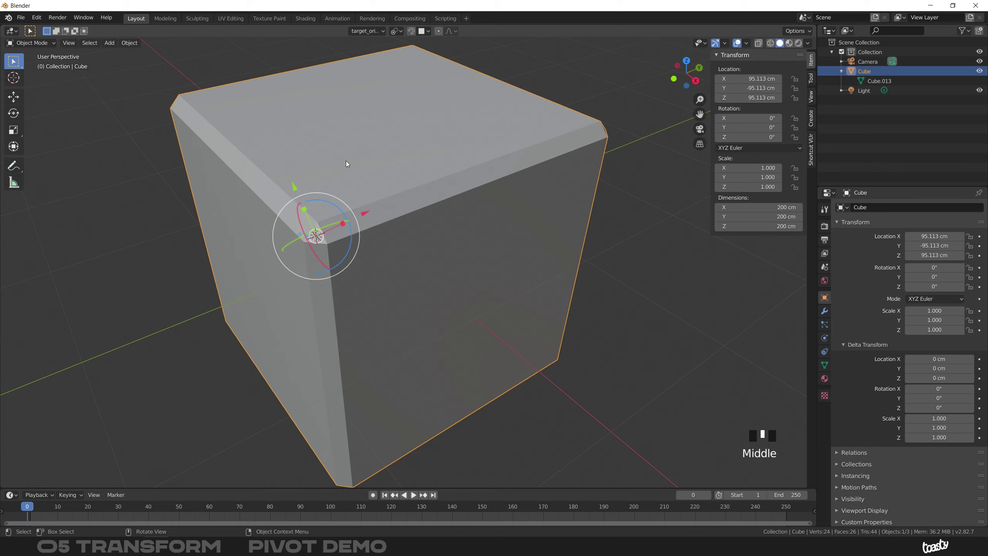
pyautogui.click(373, 31)
pyautogui.click(322, 171)
pyautogui.click(374, 31)
pyautogui.click(350, 72)
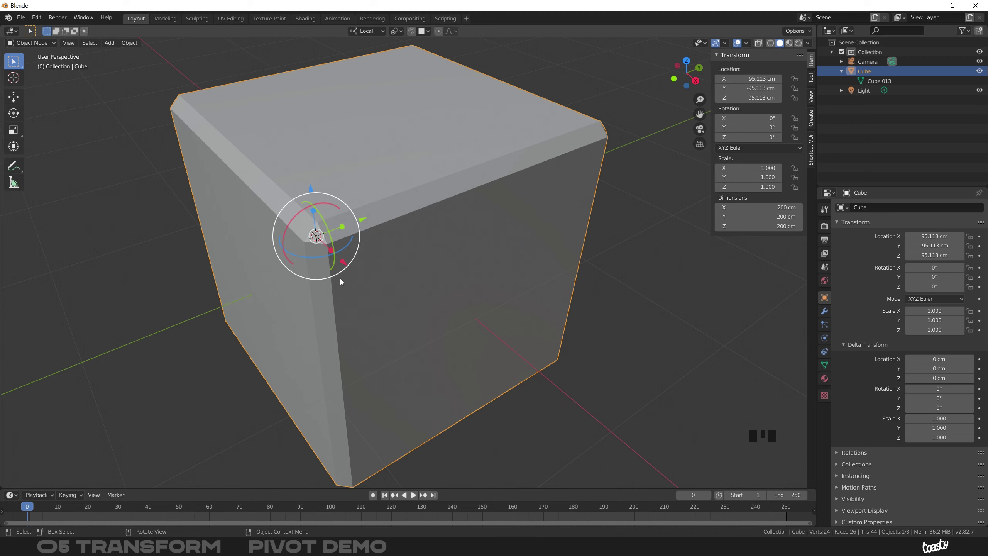
pyautogui.click(385, 31)
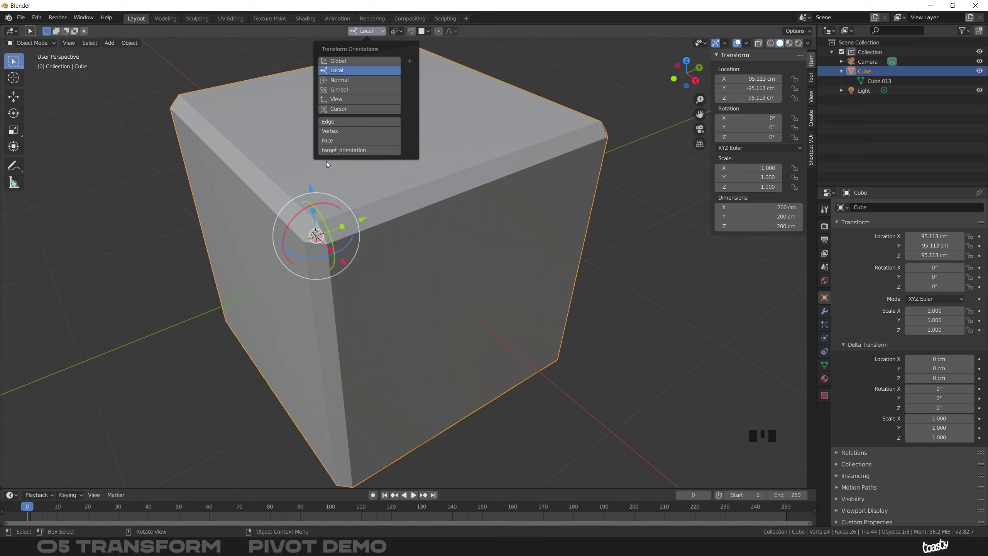
pyautogui.click(364, 152)
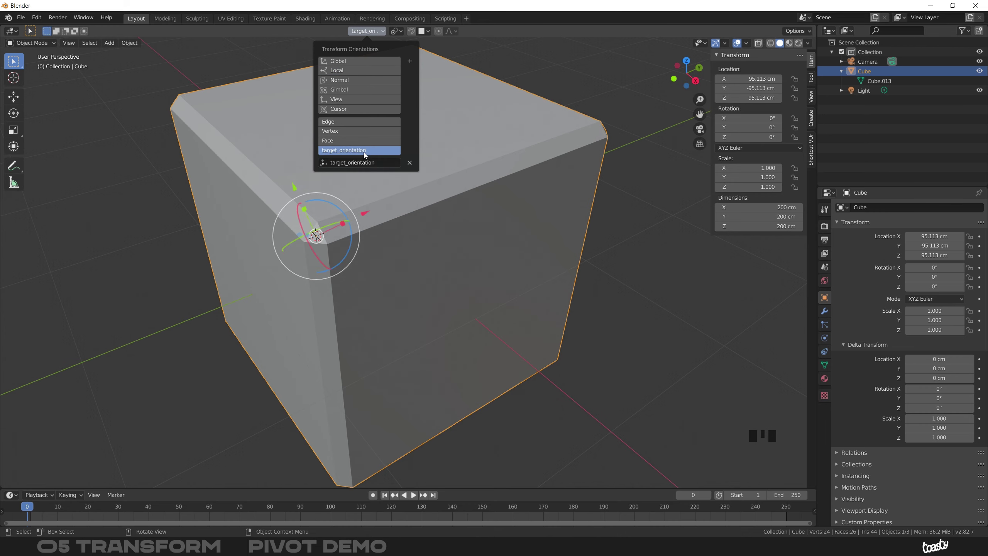
pyautogui.moveTo(602, 172); pyautogui.dragTo(587, 175, button='middle')
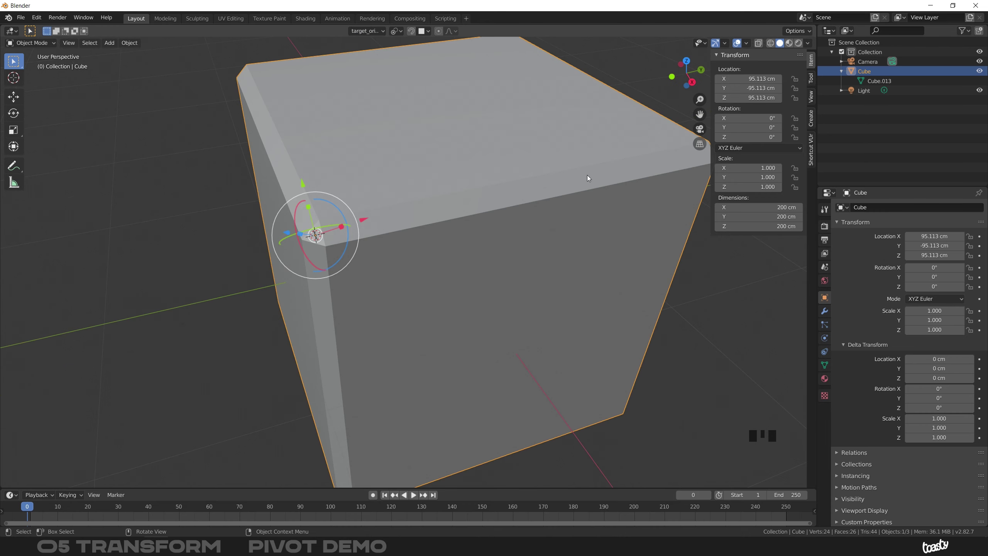
# Limit transforms to origins only and inspect the cube's origin axes against the gizmo at the bevelled corner.
pyautogui.click(802, 32)
pyautogui.click(840, 70)
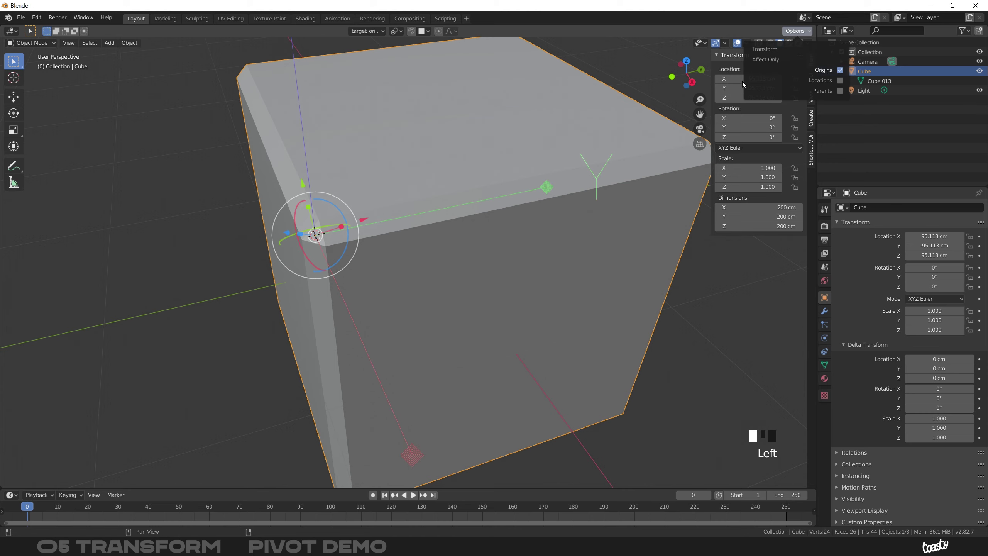
pyautogui.hotkey('ctrl', '.')
pyautogui.hotkey('ctrl', '.')
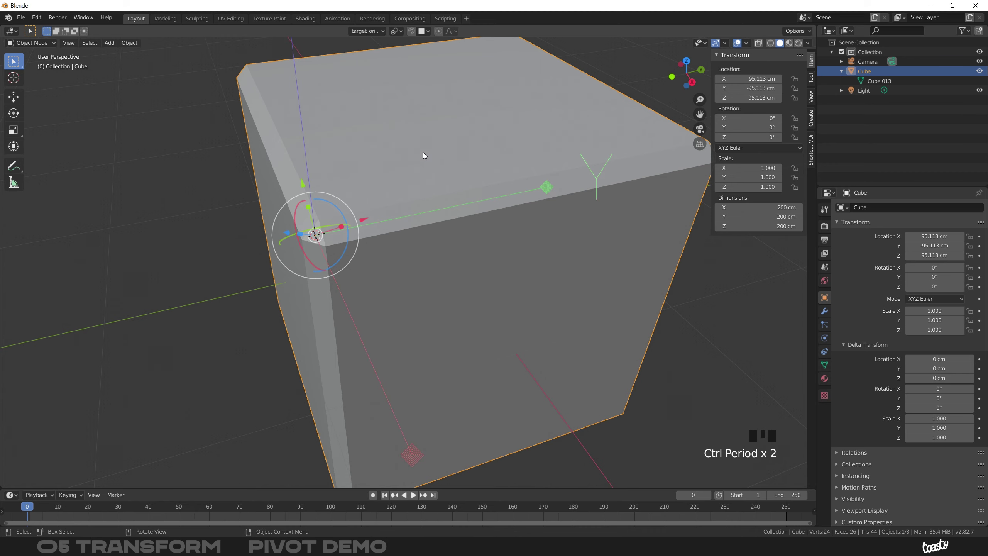
pyautogui.moveTo(381, 183)
pyautogui.keyDown('ctrl'); pyautogui.mouseDown(button='middle')
pyautogui.moveTo(382, 232)
pyautogui.moveTo(387, 192)
pyautogui.moveTo(368, 148)
pyautogui.moveTo(365, 172)
pyautogui.mouseUp(button='middle'); pyautogui.keyUp('ctrl')
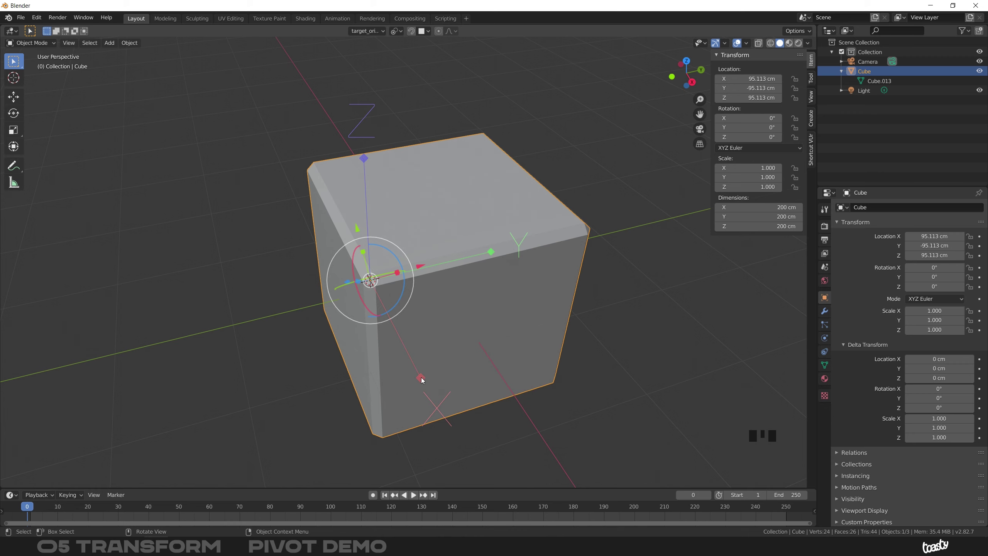
pyautogui.keyDown('ctrl'); pyautogui.moveTo(413, 309); pyautogui.dragTo(298, 229, button='middle'); pyautogui.keyUp('ctrl')
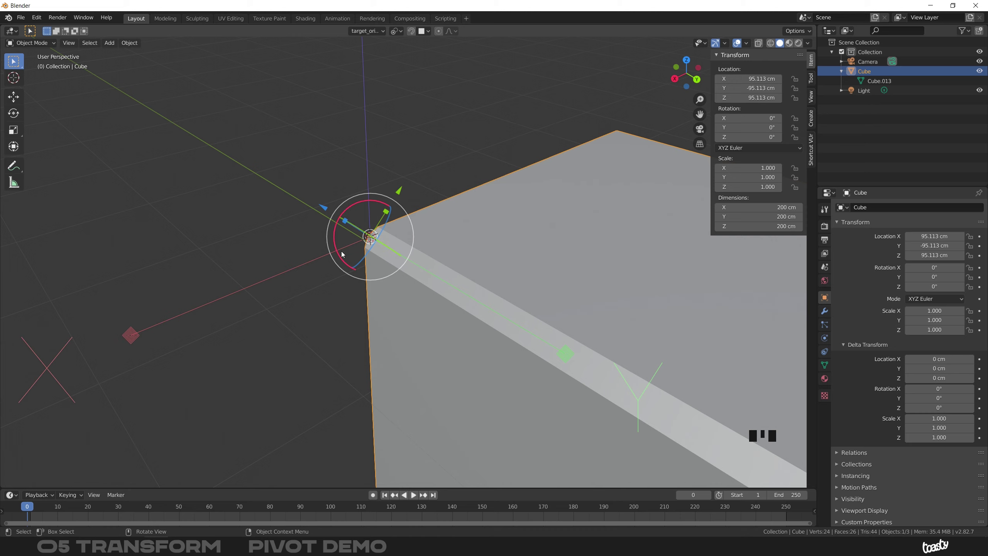
# Align the cube's origin to the target_orientation transform orientation, keeping transforms limited to origins.
pyautogui.click(372, 31)
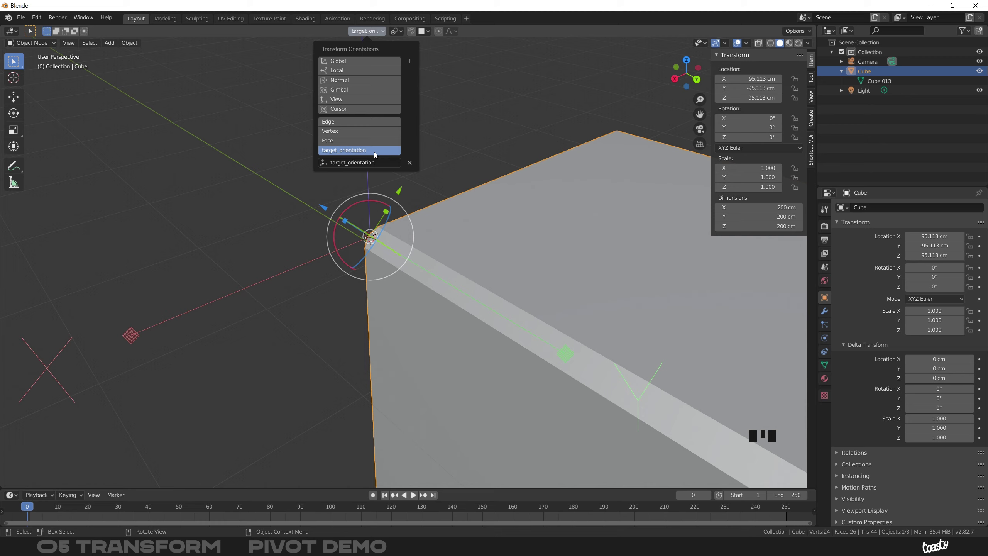
pyautogui.moveTo(370, 233); pyautogui.dragTo(316, 234, button='middle')
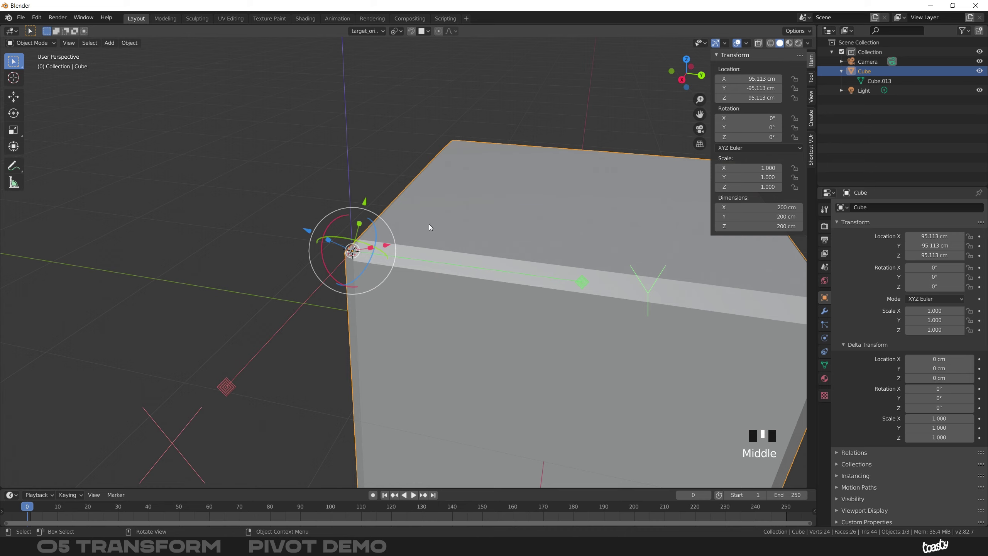
pyautogui.click(132, 45)
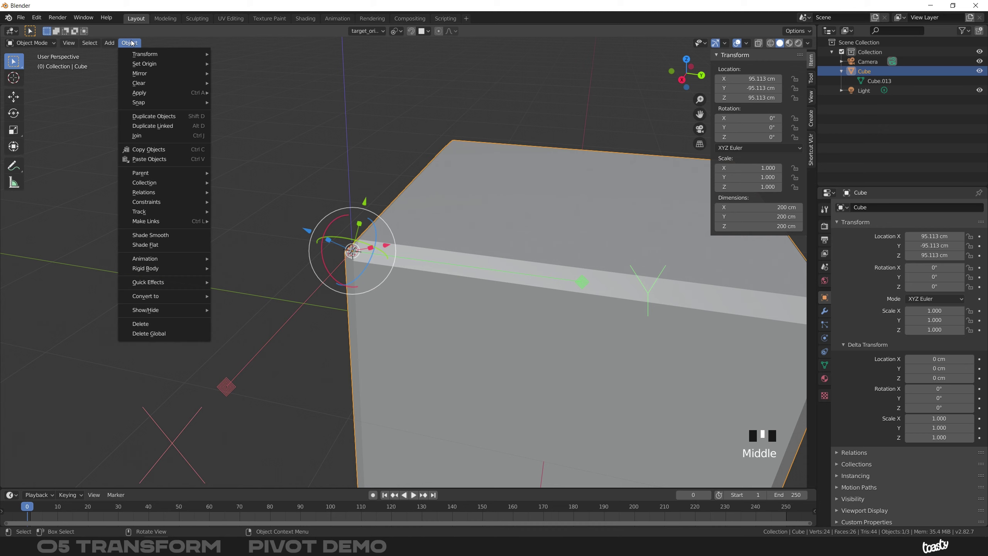
pyautogui.moveTo(141, 54)
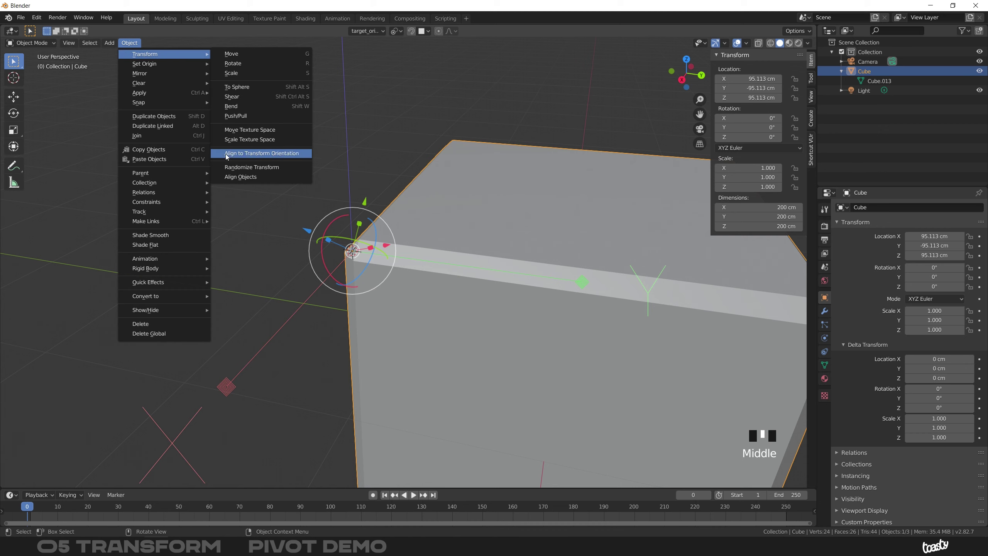
pyautogui.hotkey('ctrl', '.')
pyautogui.hotkey('ctrl', '.')
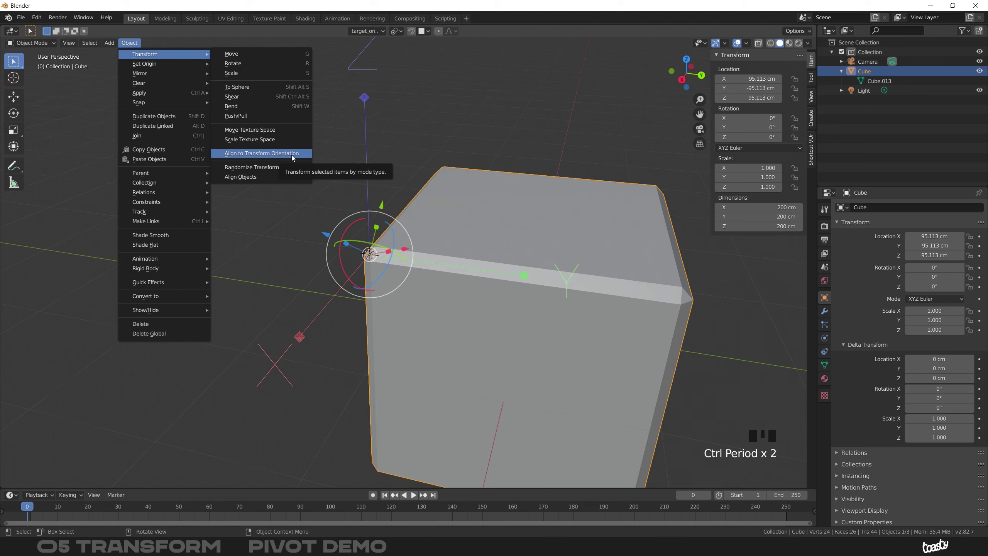
pyautogui.click(291, 154)
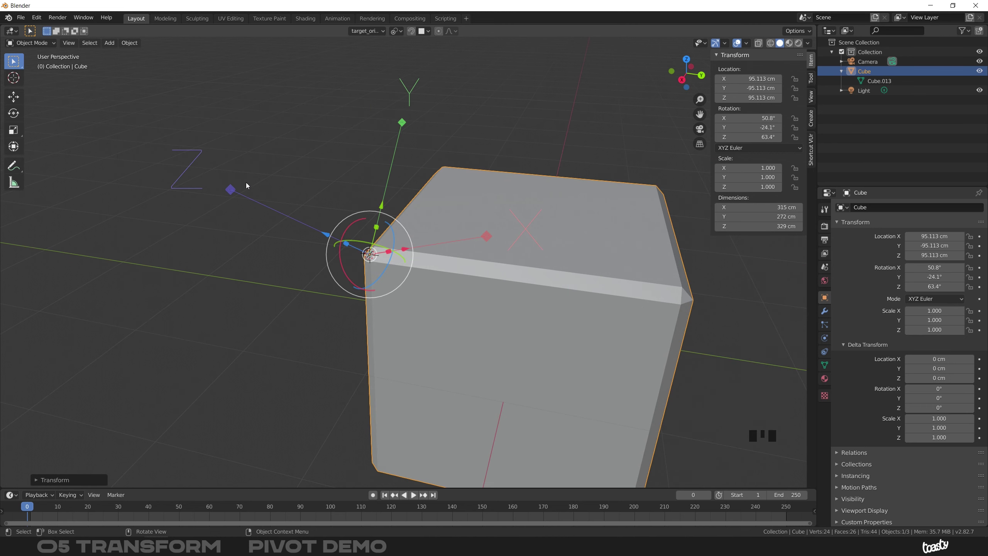
# Inspect the cube's realigned origin axes against the gizmo, turn off the origins-only option and check its setting.
pyautogui.keyDown('ctrl'); pyautogui.moveTo(337, 203); pyautogui.dragTo(364, 58, button='middle'); pyautogui.keyUp('ctrl')
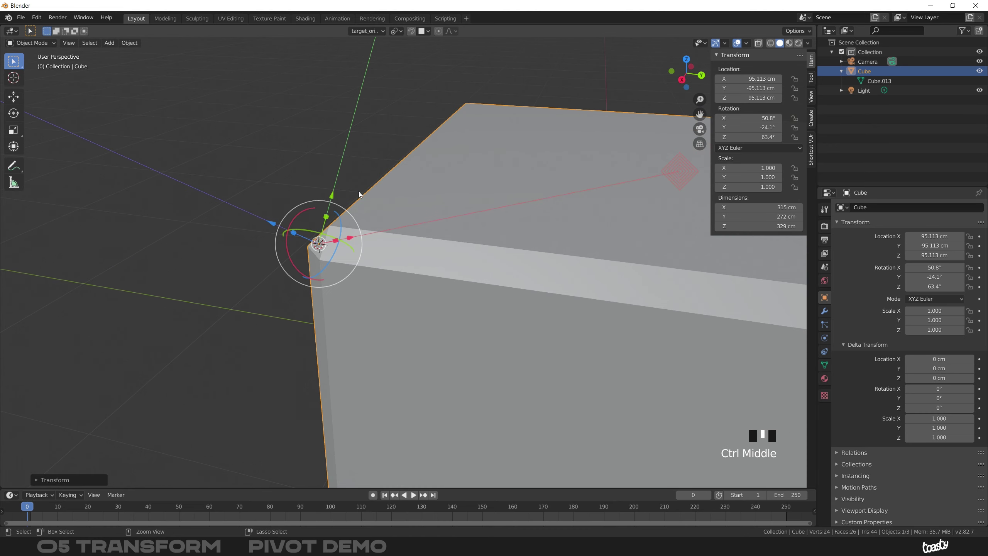
pyautogui.click(367, 32)
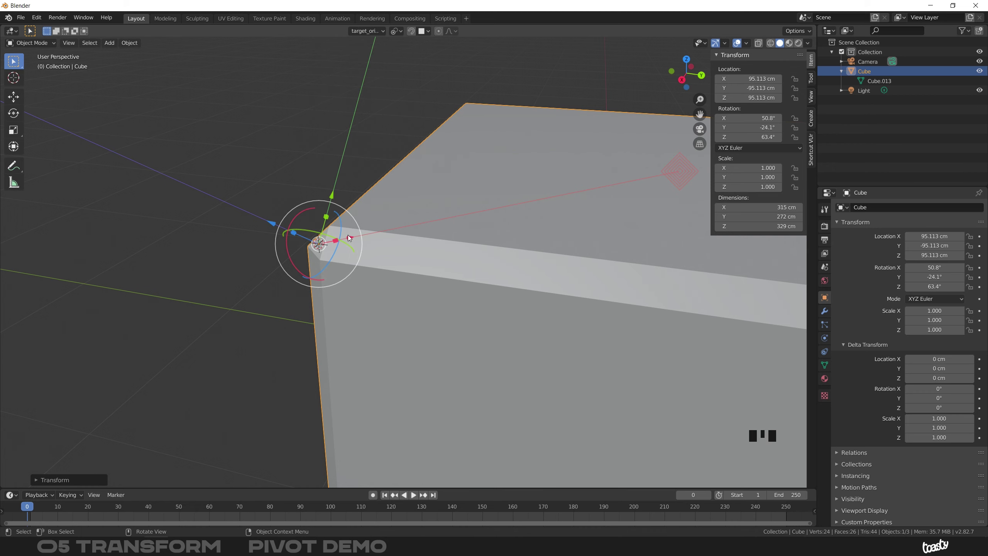
pyautogui.keyDown('ctrl'); pyautogui.moveTo(403, 242); pyautogui.dragTo(401, 265, button='middle'); pyautogui.keyUp('ctrl')
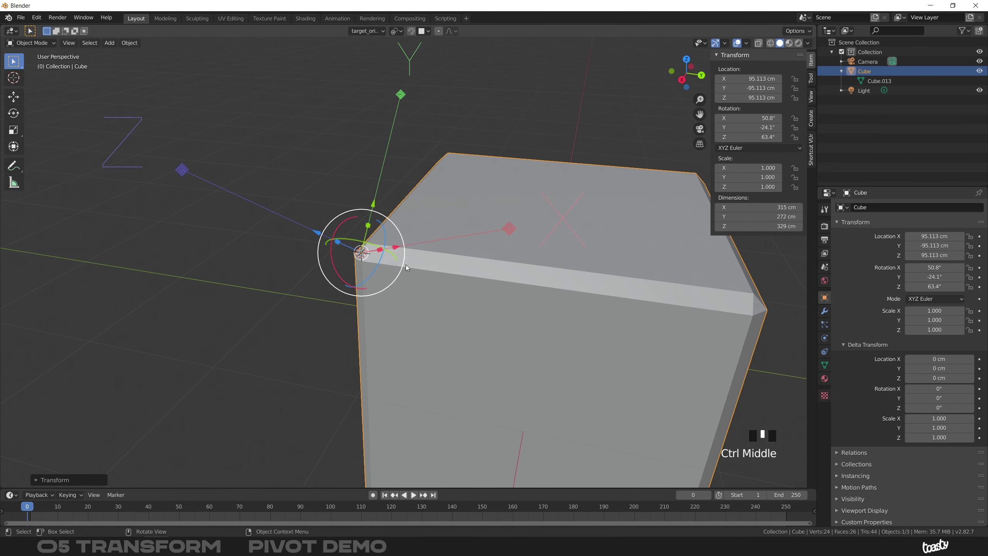
pyautogui.press('ctrl')
pyautogui.hotkey('ctrl', '.')
pyautogui.moveTo(404, 218); pyautogui.dragTo(769, 39, button='middle')
pyautogui.click(798, 31)
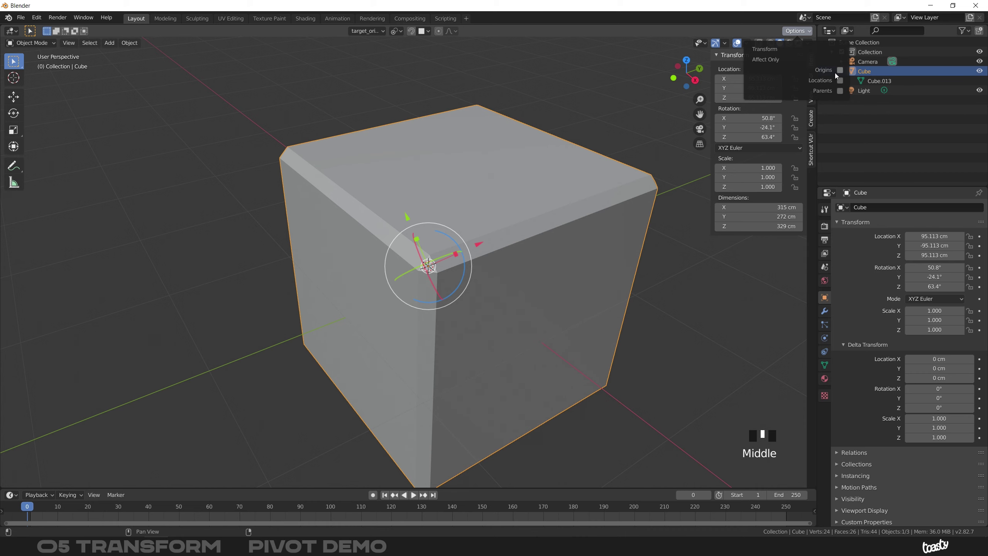
# Undo the origins-only toggle and try rotating just the cube's origin about the target_orientation X axis.
pyautogui.hotkey('ctrl', 'z')
pyautogui.moveTo(461, 226); pyautogui.dragTo(383, 228, button='middle')
pyautogui.press('r')
pyautogui.press('x')
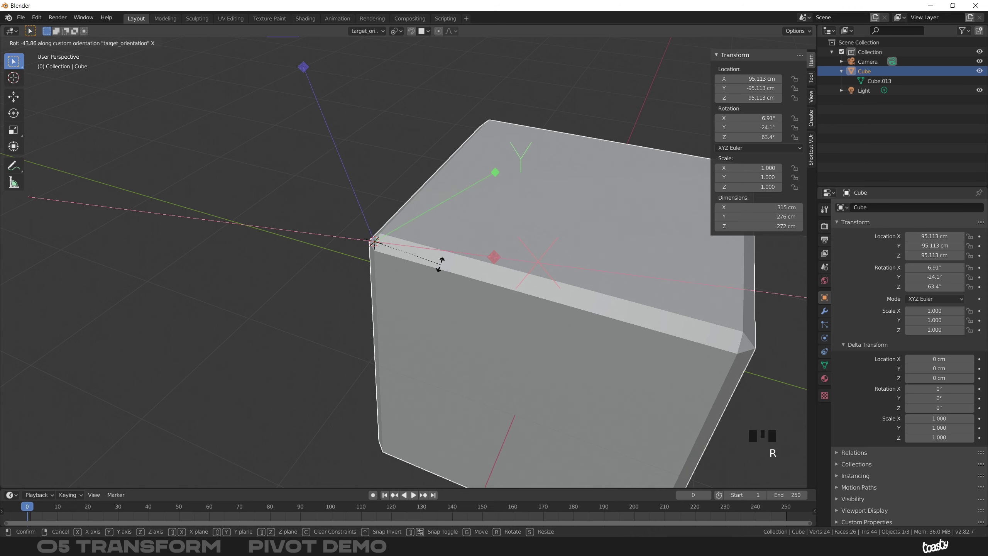
pyautogui.rightClick(431, 198)
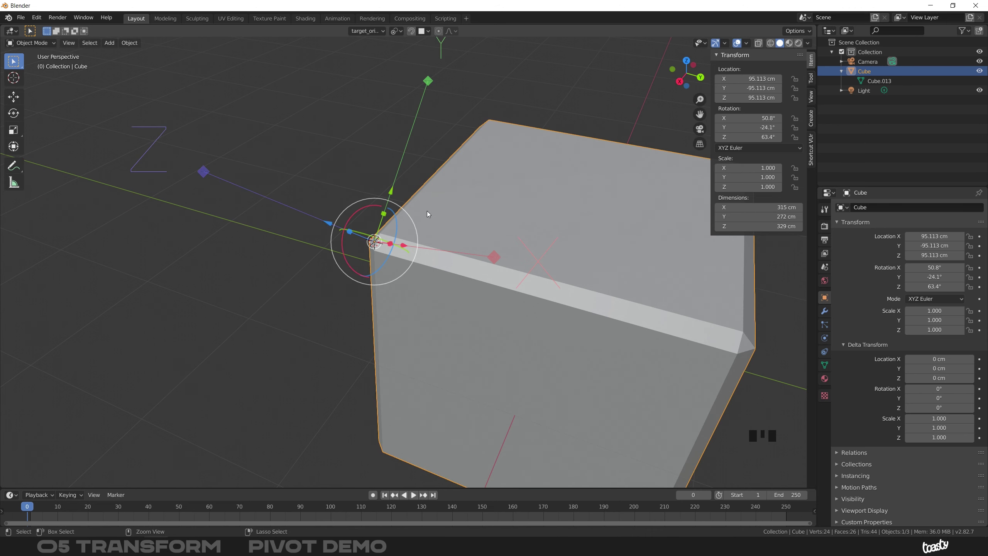
# Turn off origins-only transforms, set the transform orientation to Local and check the gizmo at the bevelled corner.
pyautogui.hotkey('ctrl', '.')
pyautogui.moveTo(410, 235); pyautogui.dragTo(390, 247, button='middle')
pyautogui.click(366, 31)
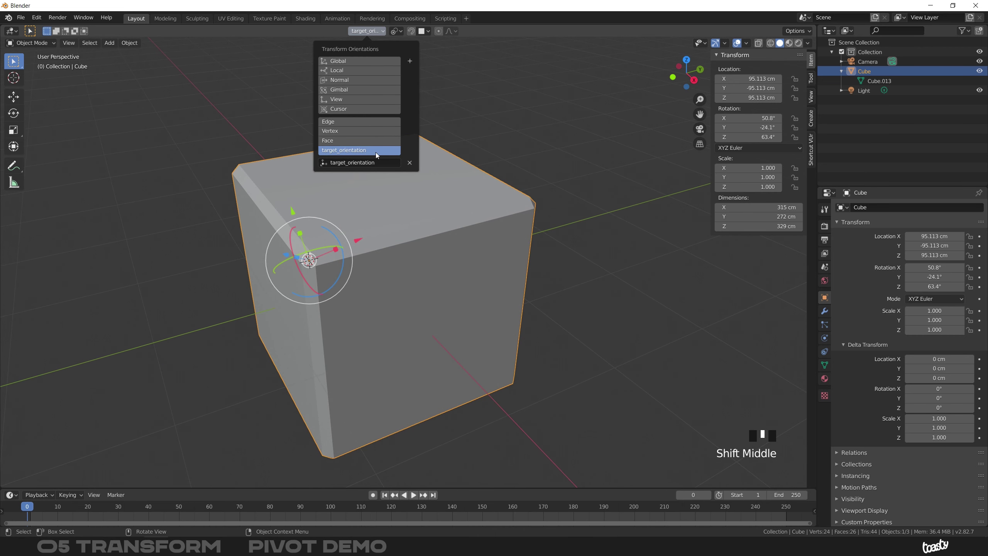
pyautogui.click(366, 70)
pyautogui.moveTo(349, 256); pyautogui.dragTo(286, 184, button='middle')
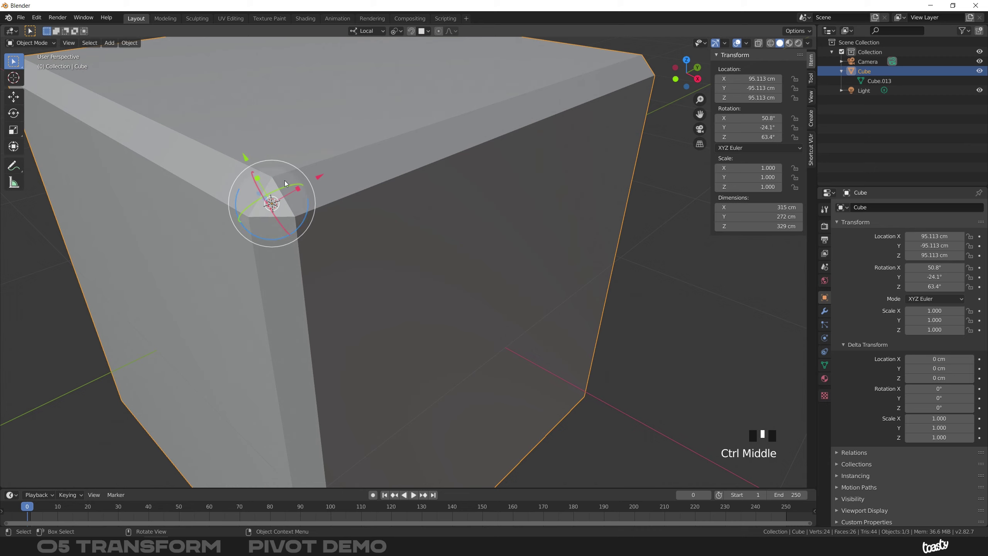
pyautogui.moveTo(312, 218); pyautogui.dragTo(367, 227, button='middle')
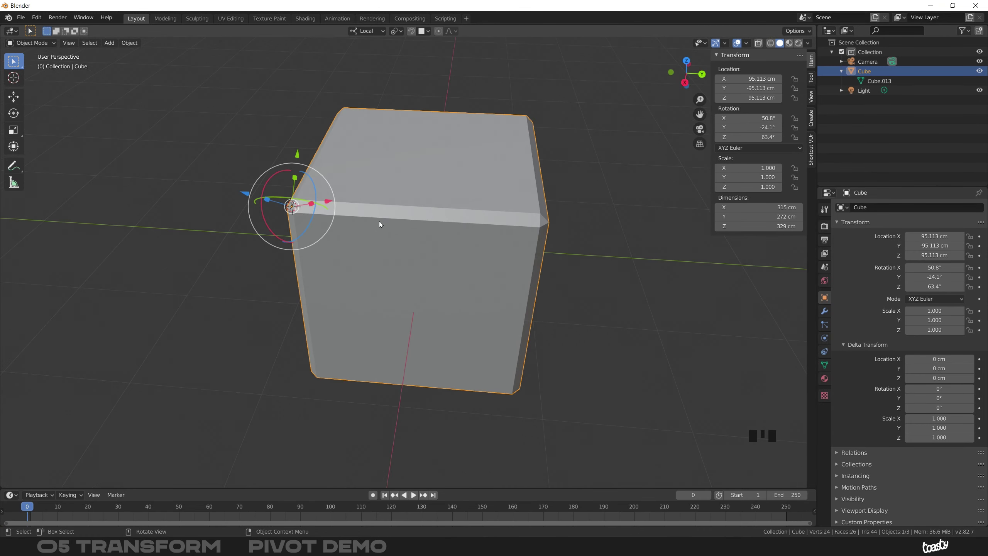
# Try rotating the cube about its local X axis around the corner origin.
pyautogui.press('r')
pyautogui.press('x')
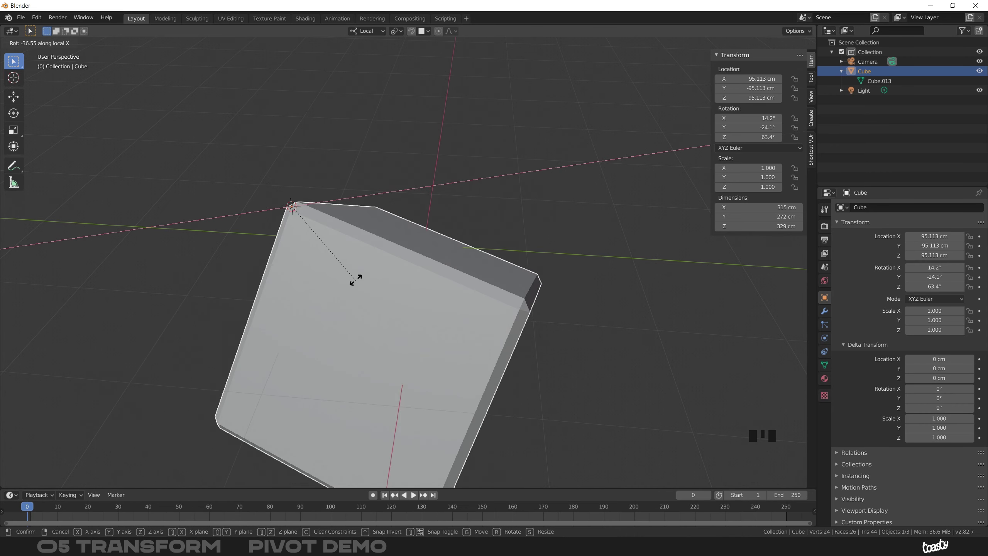
pyautogui.press('Escape')
pyautogui.moveTo(356, 280); pyautogui.dragTo(320, 206, button='middle')
pyautogui.hotkey('ctrl', 'z')
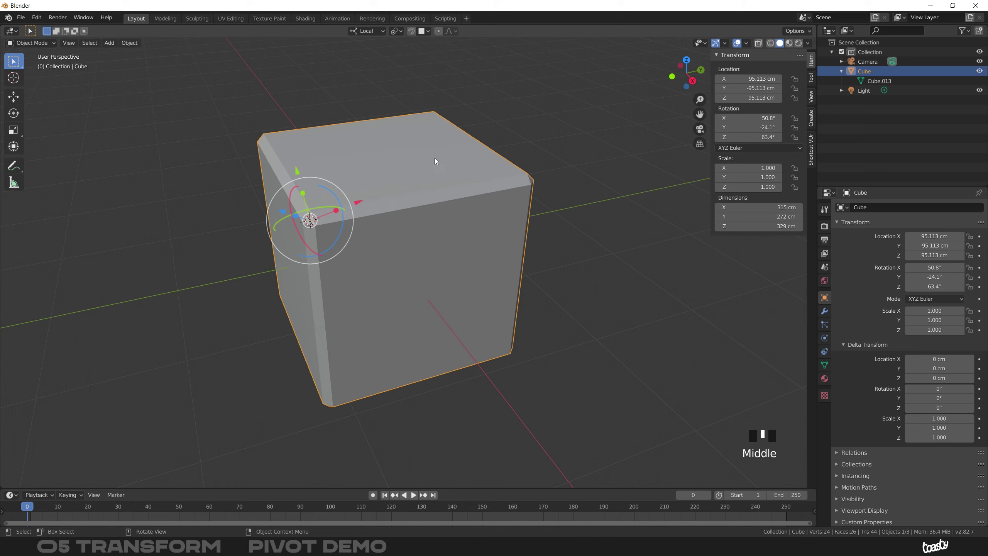
# Clear the cube's location and rotation so its corner origin sits unrotated at the world origin.
pyautogui.hotkey('alt', 'g')
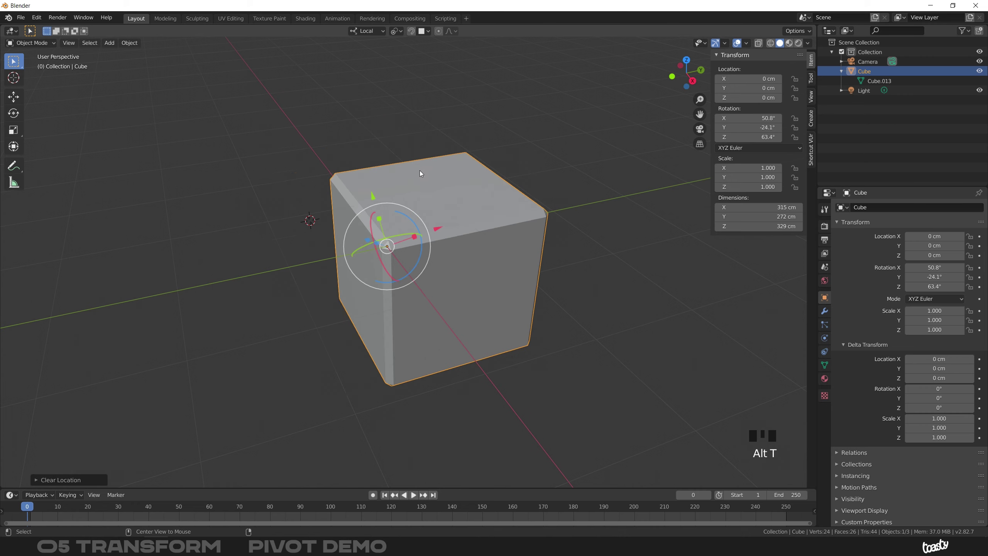
pyautogui.hotkey('alt', 'r')
pyautogui.moveTo(412, 205); pyautogui.dragTo(376, 193, button='middle')
pyautogui.keyDown('shift'); pyautogui.moveTo(288, 225); pyautogui.dragTo(388, 269, button='middle'); pyautogui.keyUp('shift')
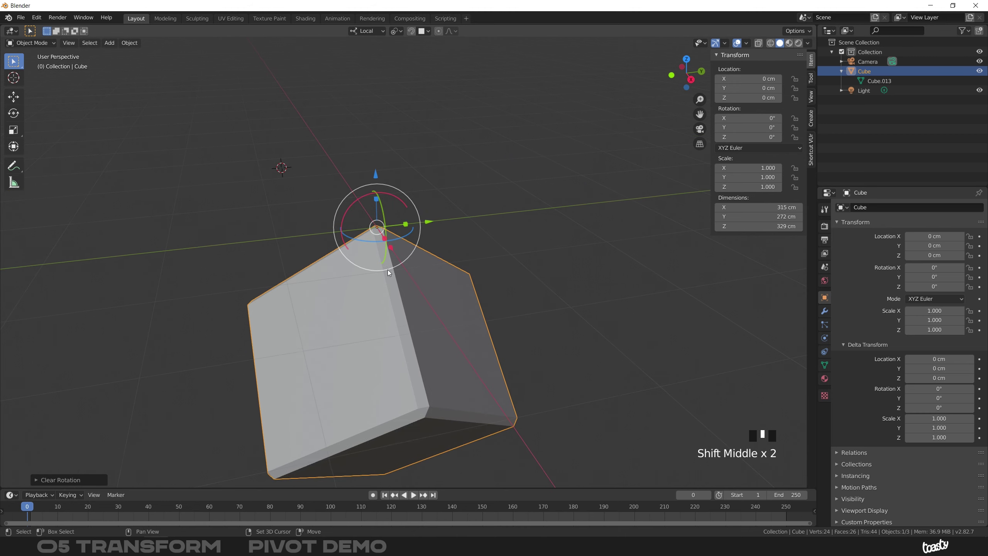
# Rotate the cube 180° about the X axis so it stands on its corner above the grid.
pyautogui.write('r180x')
pyautogui.press('Return')
pyautogui.keyDown('ctrl'); pyautogui.moveTo(352, 145); pyautogui.dragTo(337, 189, button='middle'); pyautogui.keyUp('ctrl')
pyautogui.moveTo(339, 185); pyautogui.dragTo(357, 213, button='middle')
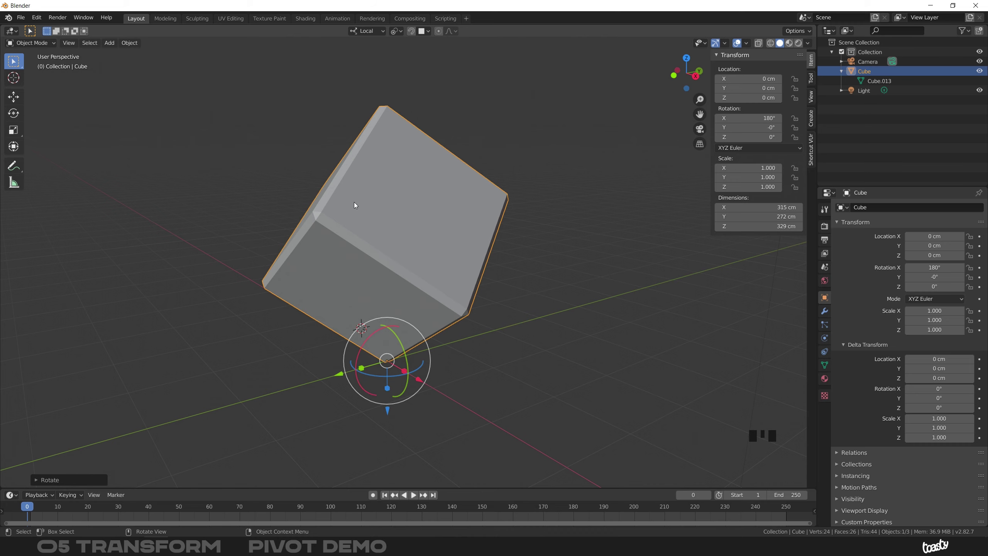
pyautogui.moveTo(352, 223); pyautogui.dragTo(337, 247, button='middle')
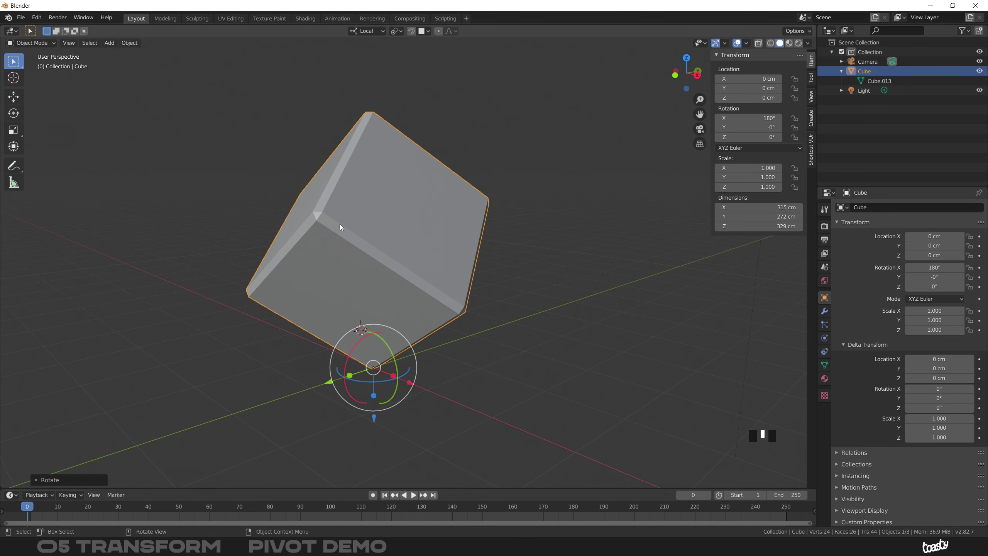
pyautogui.click(134, 43)
pyautogui.moveTo(148, 56)
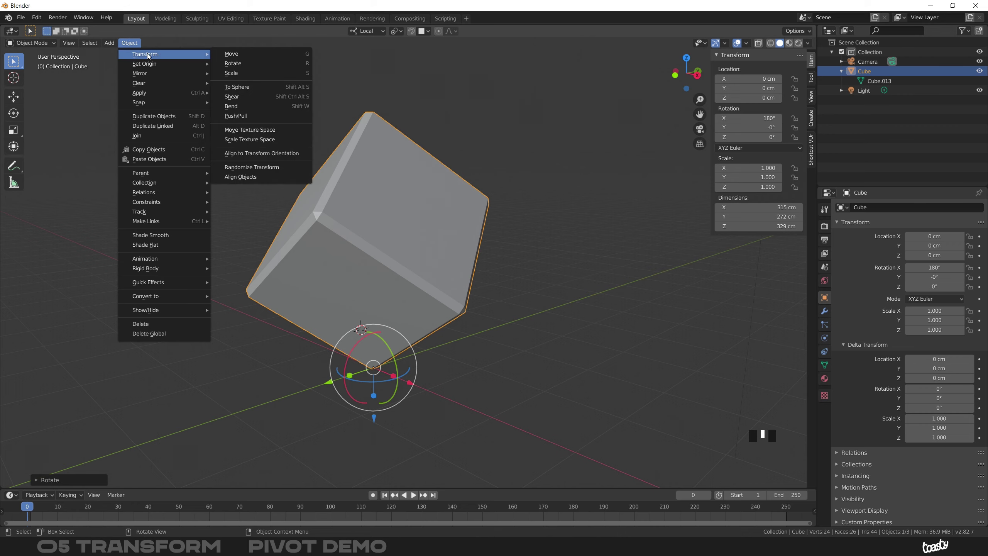
pyautogui.press('Tab')
pyautogui.press('Tab')
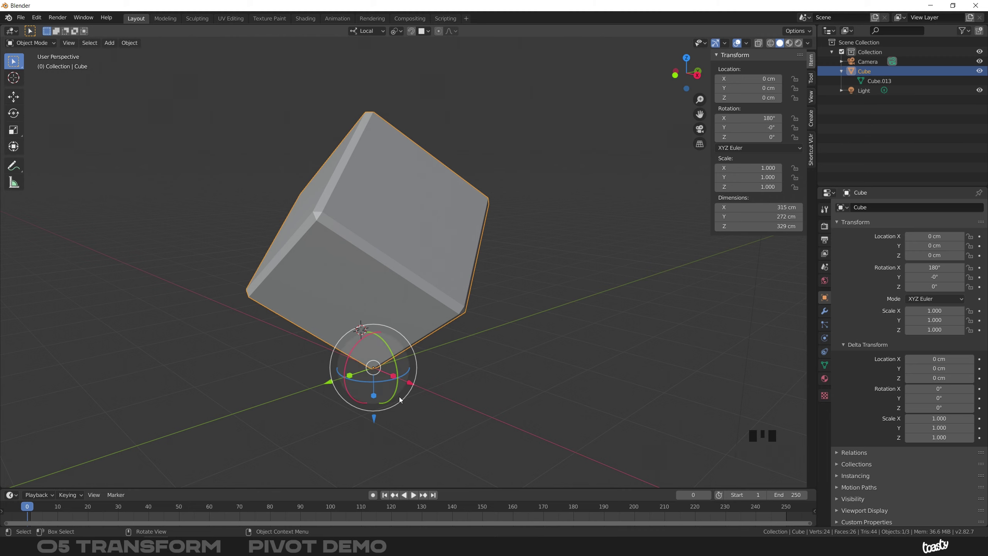
# Select the triangular bevel face on another corner of the cube in Edit Mode, and return to Object Mode.
pyautogui.moveTo(372, 143)
pyautogui.mouseDown(button='middle')
pyautogui.moveTo(360, 199)
pyautogui.moveTo(369, 131)
pyautogui.mouseUp(button='middle')
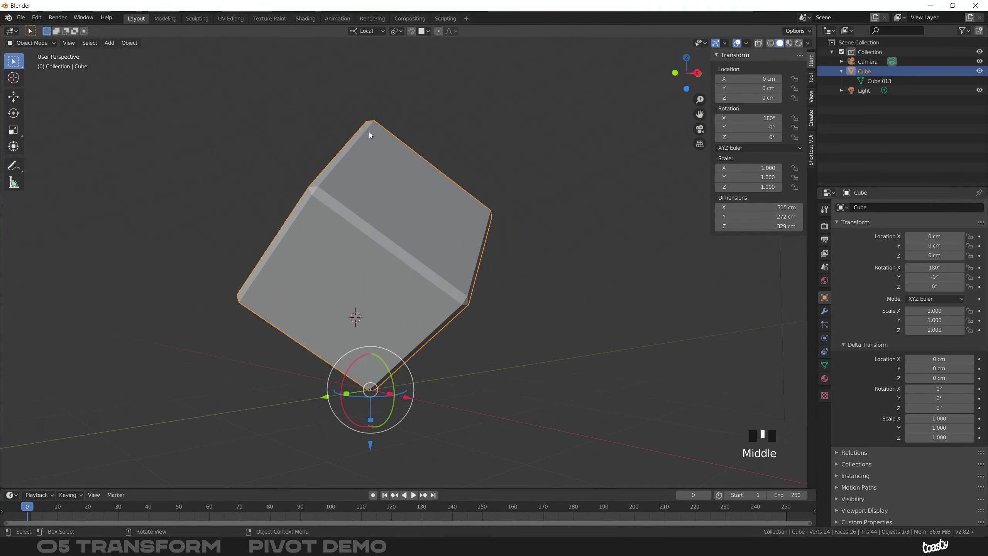
pyautogui.press('Tab')
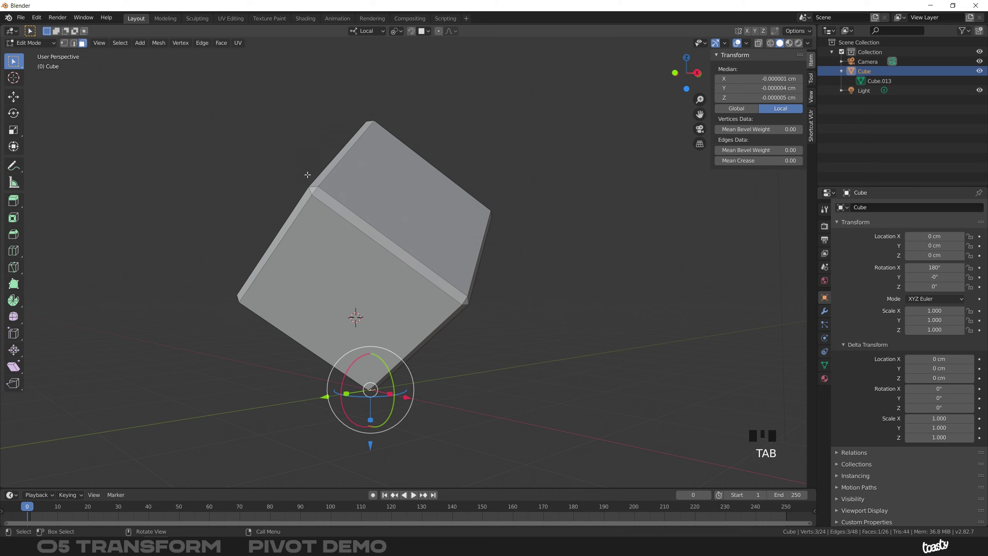
pyautogui.click(313, 192)
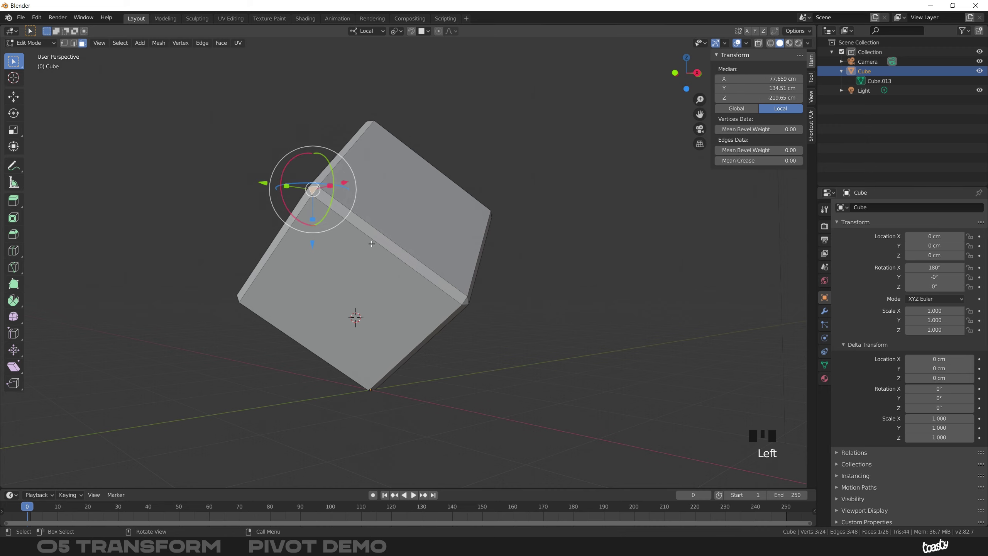
pyautogui.press('Tab')
pyautogui.press('Tab')
pyautogui.moveTo(344, 211); pyautogui.dragTo(339, 218, button='middle')
pyautogui.press('Tab')
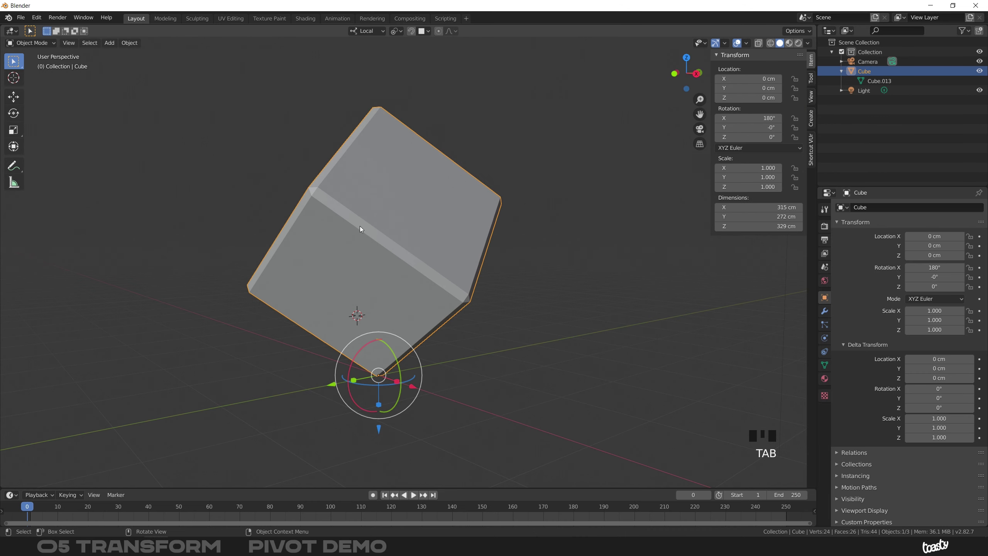
# Look up the quick-favourites and shortcut options for creating a transform orientation, leaving Local active.
pyautogui.click(374, 31)
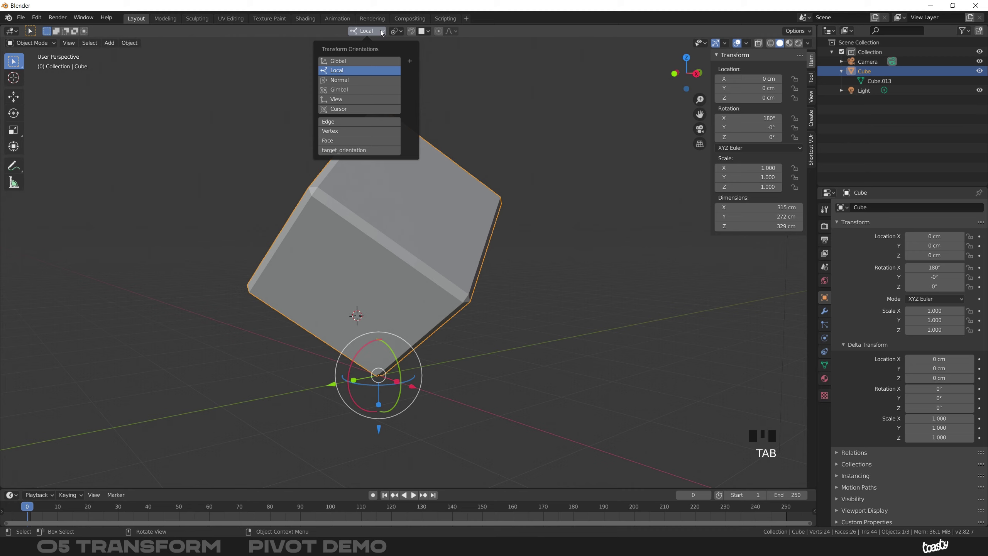
pyautogui.rightClick(410, 62)
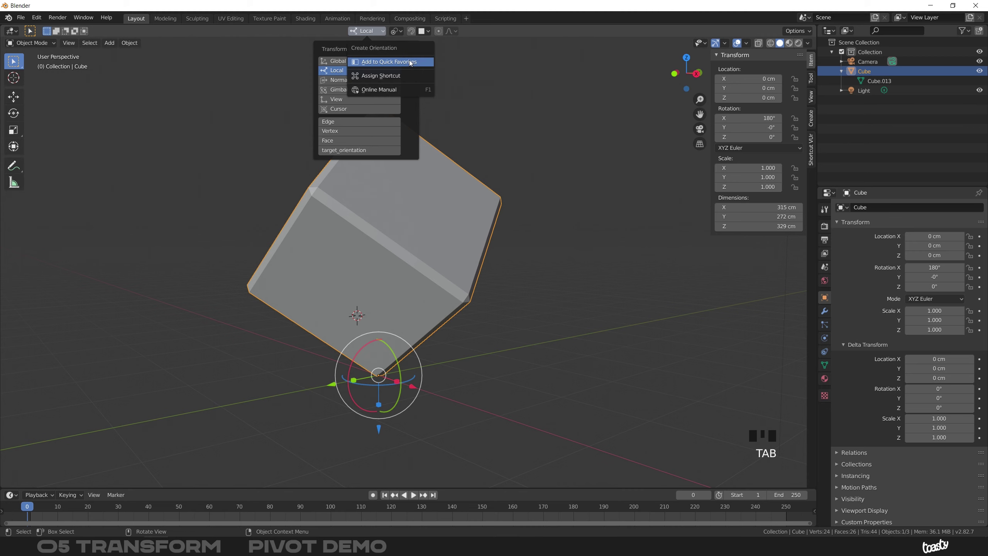
pyautogui.rightClick(412, 59)
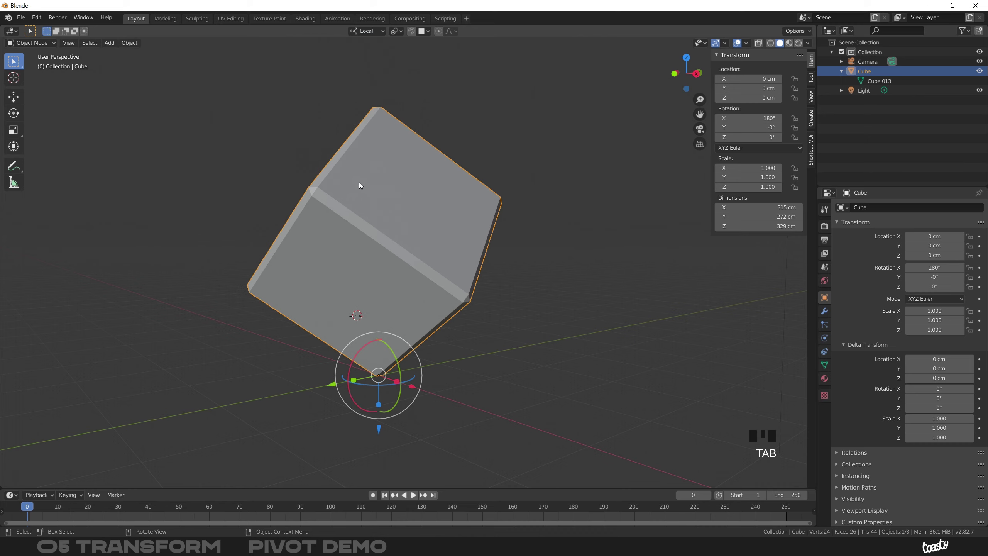
pyautogui.moveTo(356, 181)
pyautogui.mouseDown(button='middle')
pyautogui.moveTo(333, 201)
pyautogui.moveTo(400, 189)
pyautogui.moveTo(337, 193)
pyautogui.moveTo(381, 192)
pyautogui.moveTo(347, 190)
pyautogui.mouseUp(button='middle')
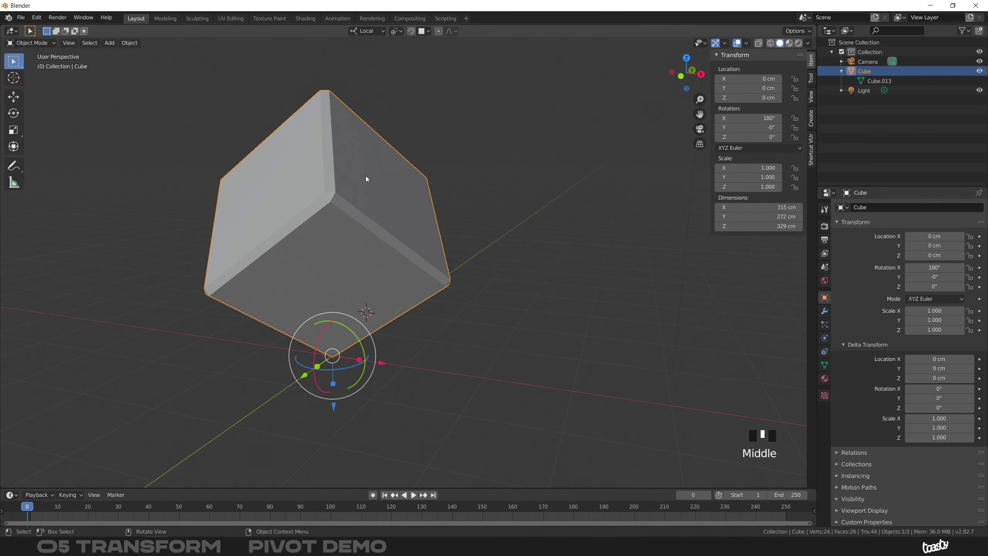